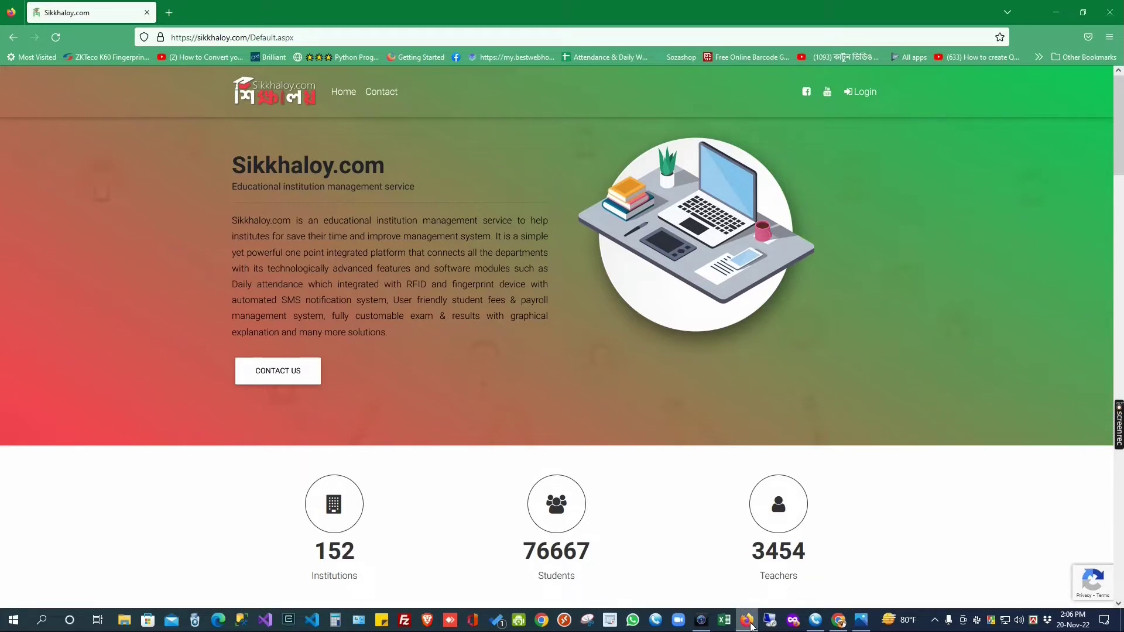
Step: Minimize Firefox to view the Photos title project, then restore the Sikkhaloy home page
left_click(751, 626)
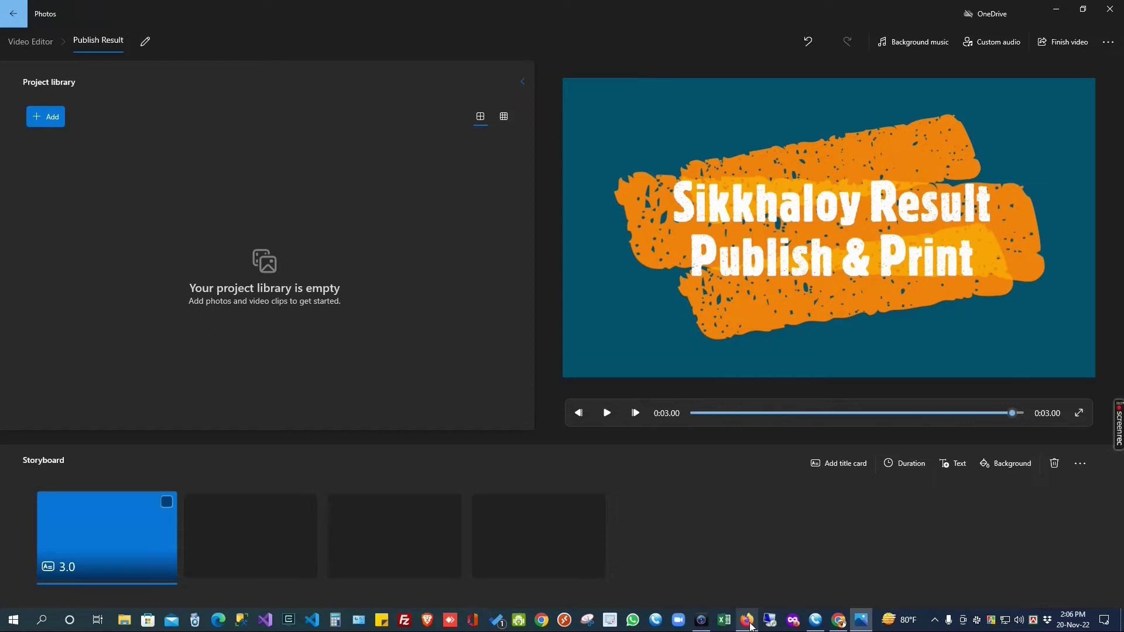
left_click(751, 626)
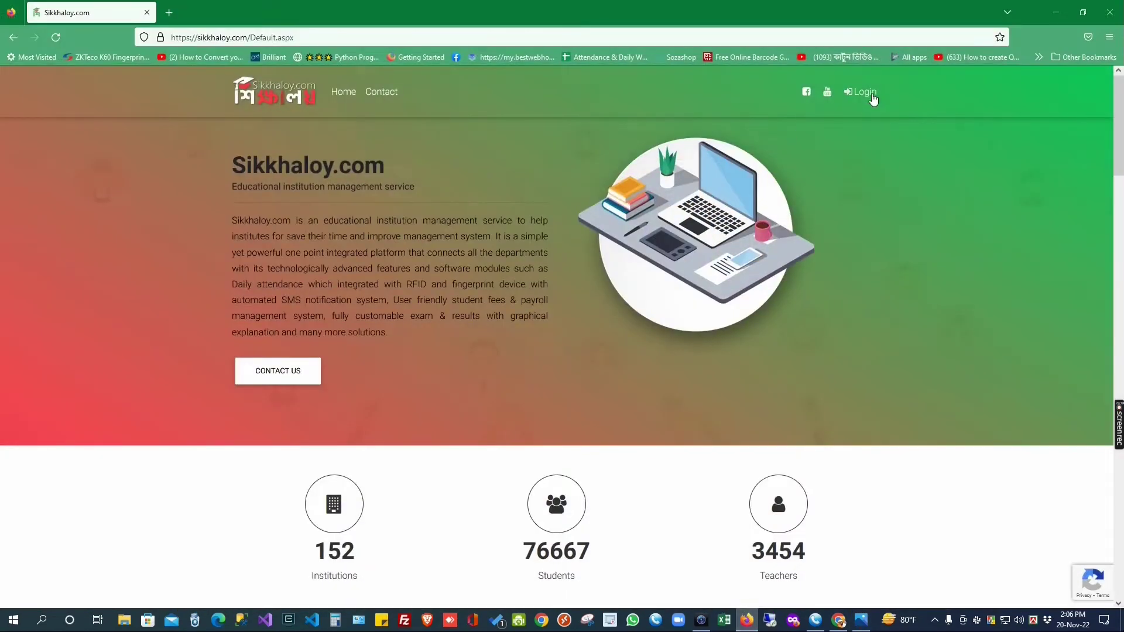
Step: Open the Sikkhaloy login form and enter the admin username and password
left_click(870, 94)
left_click(556, 243)
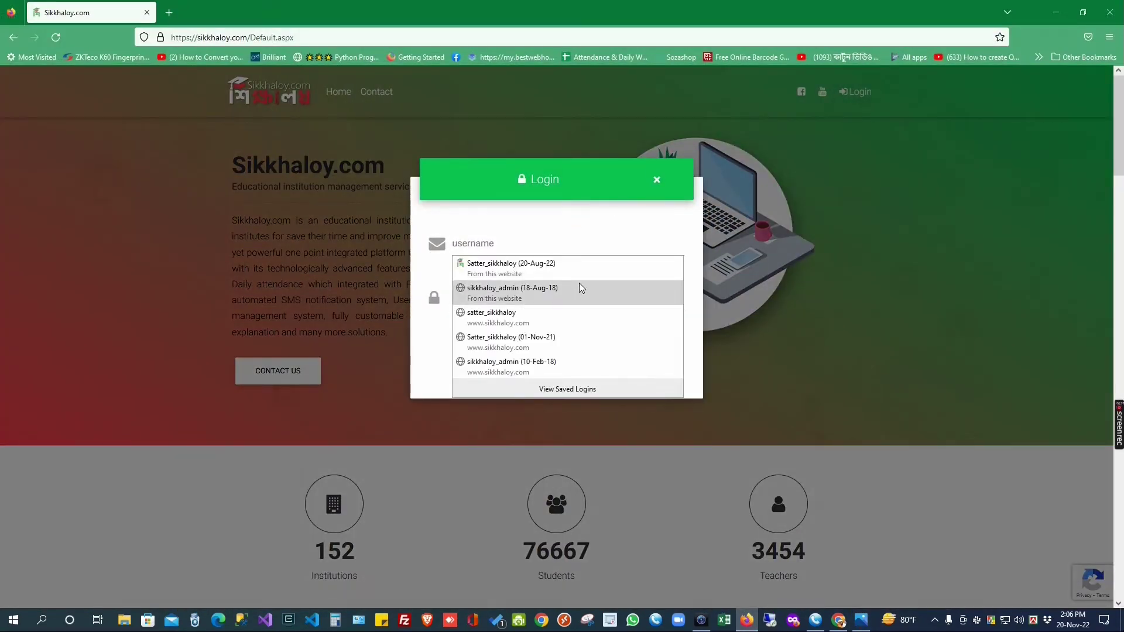
type("a")
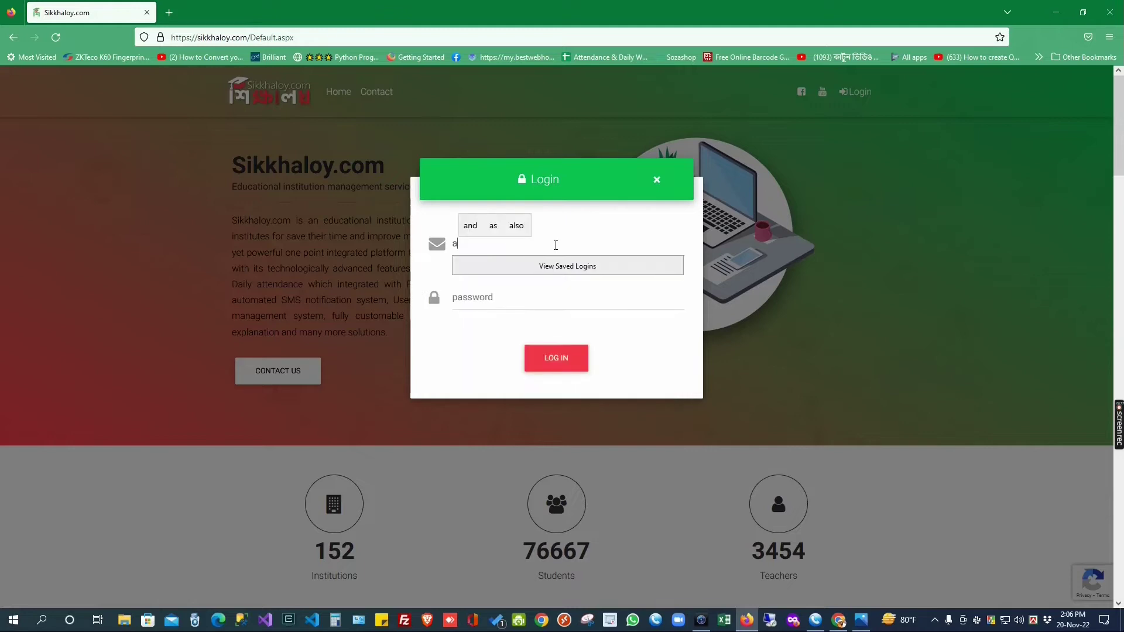
type("fma_admin")
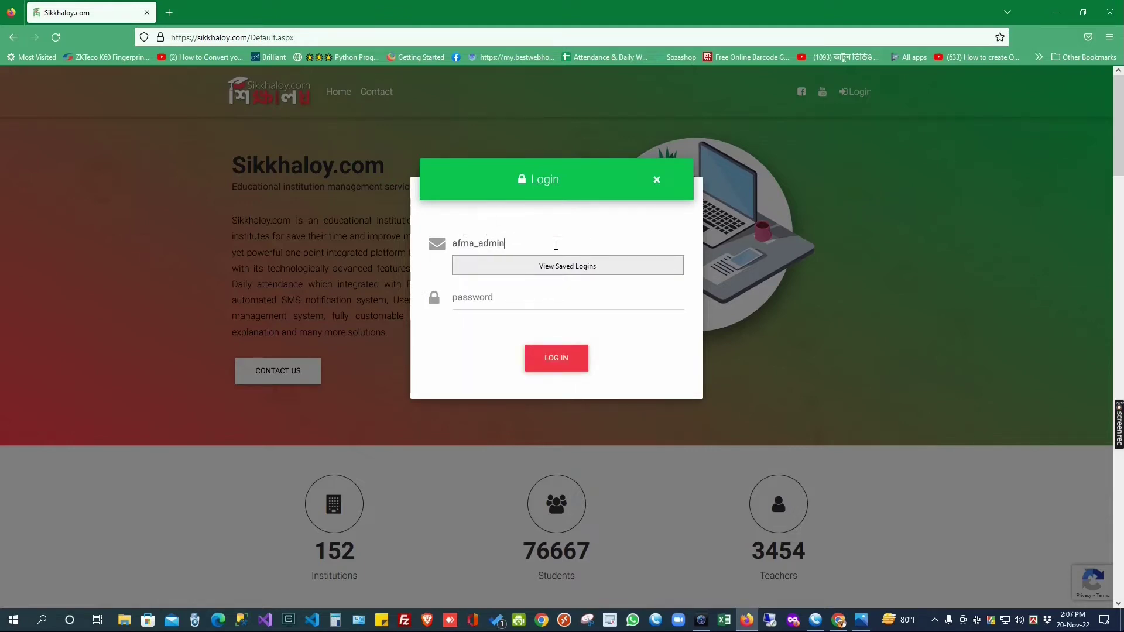
key("Tab")
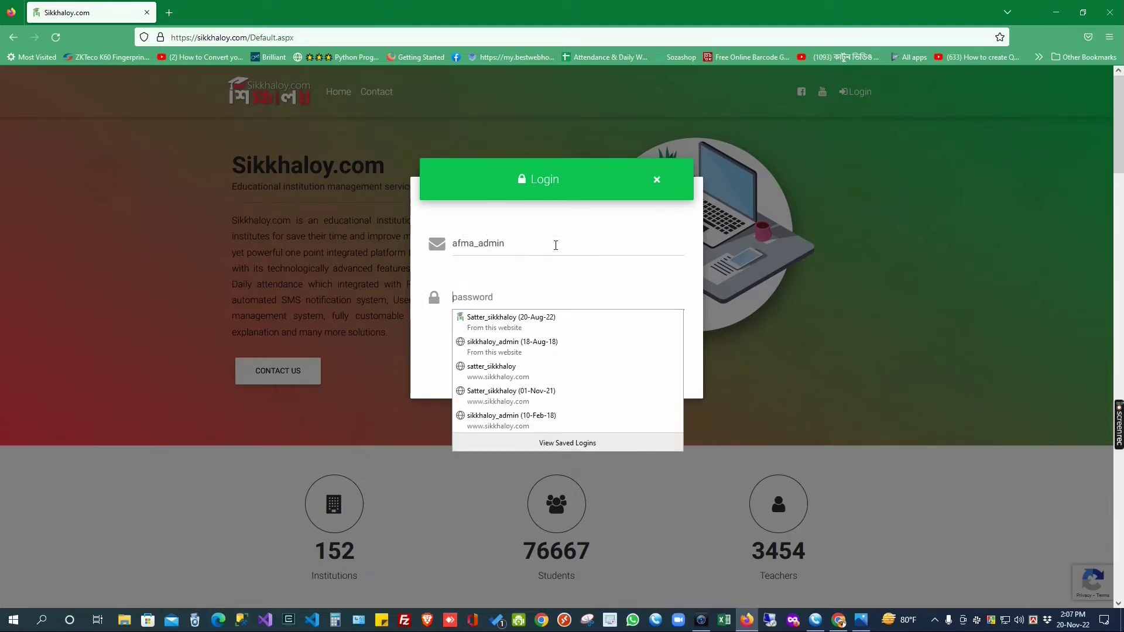
type("•")
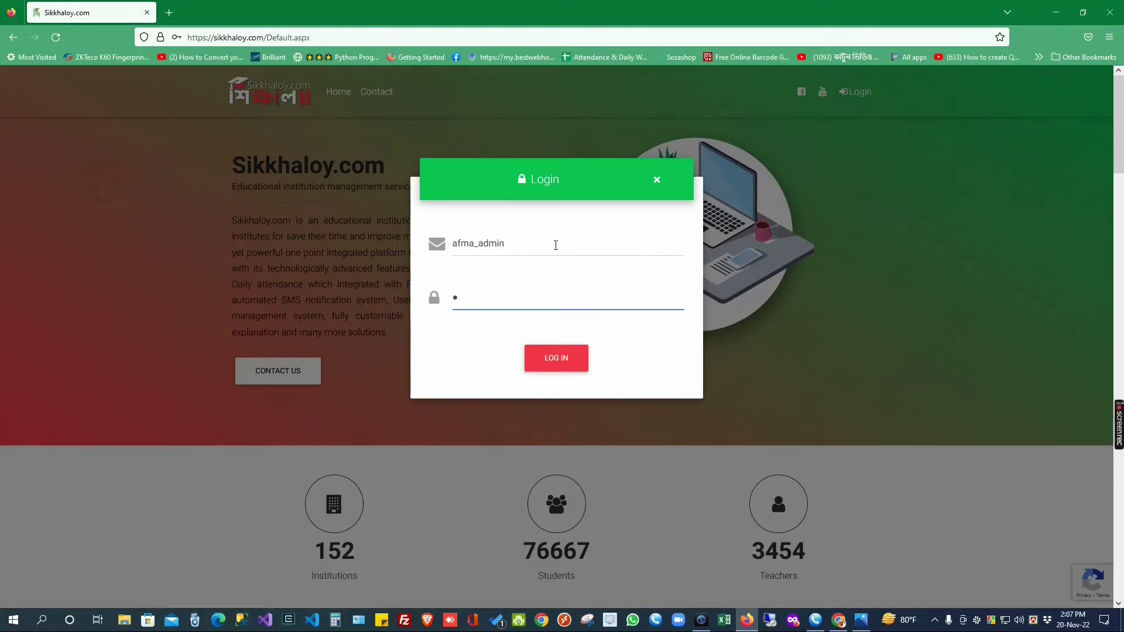
type("••••••")
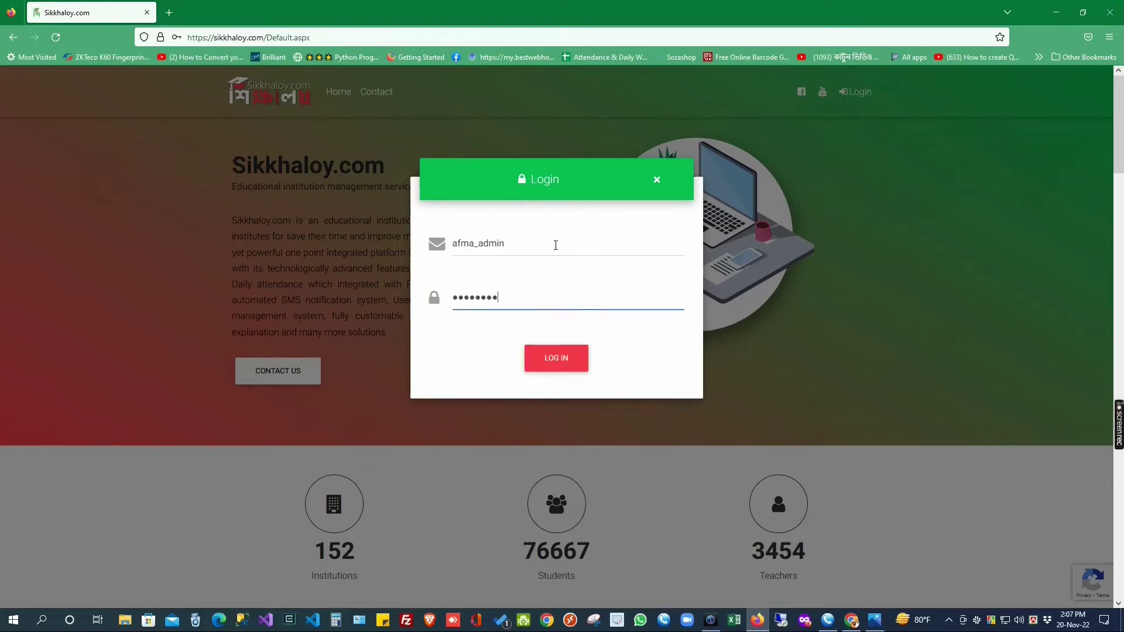
type("•")
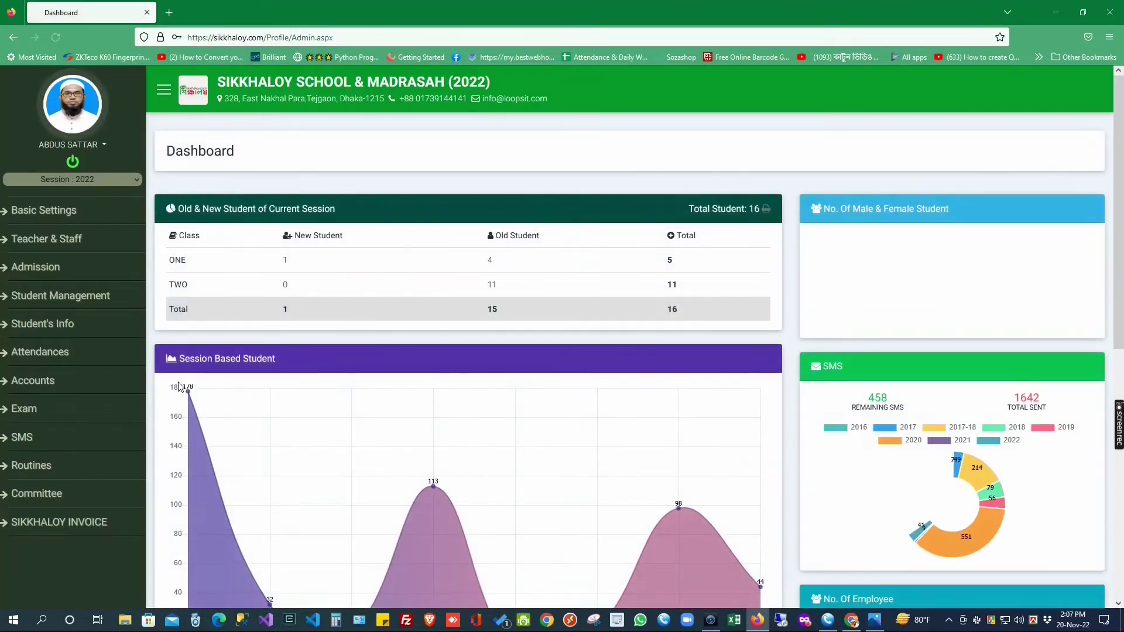
Step: Expand Exam and then Individual Exam in the sidebar, and go to Publish Result
left_click(35, 413)
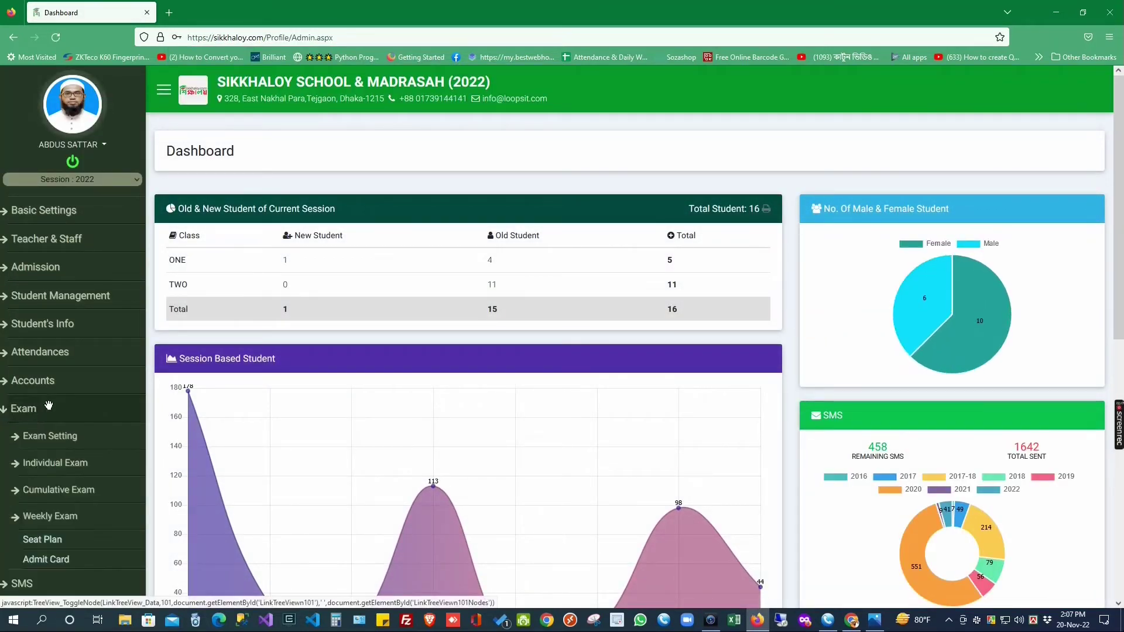
scroll(53, 410, "down", 3)
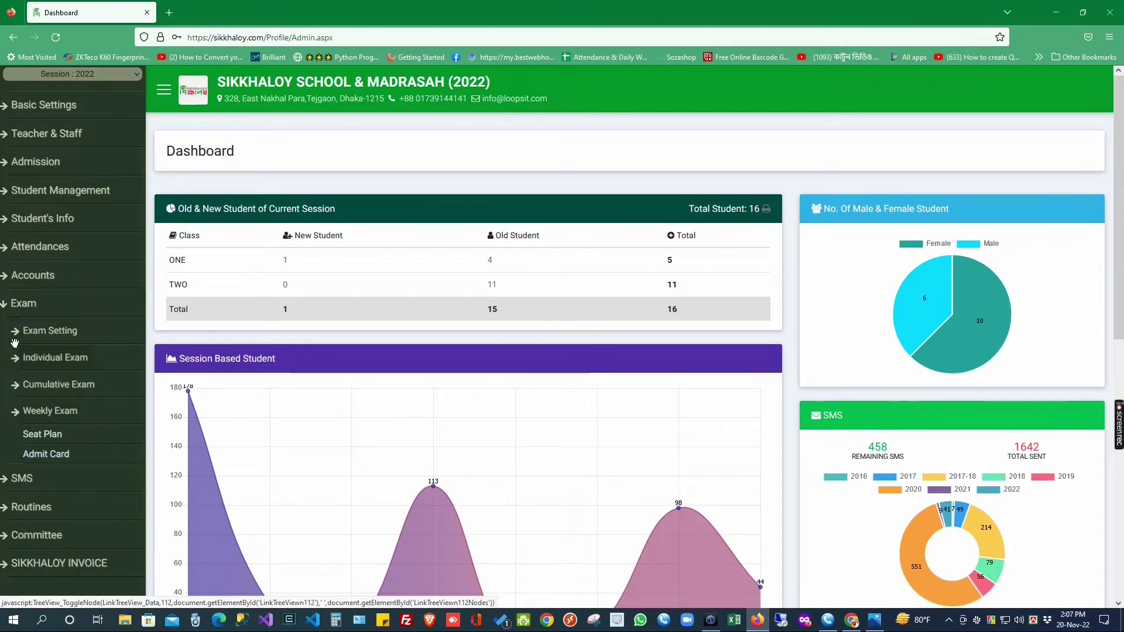
left_click(33, 334)
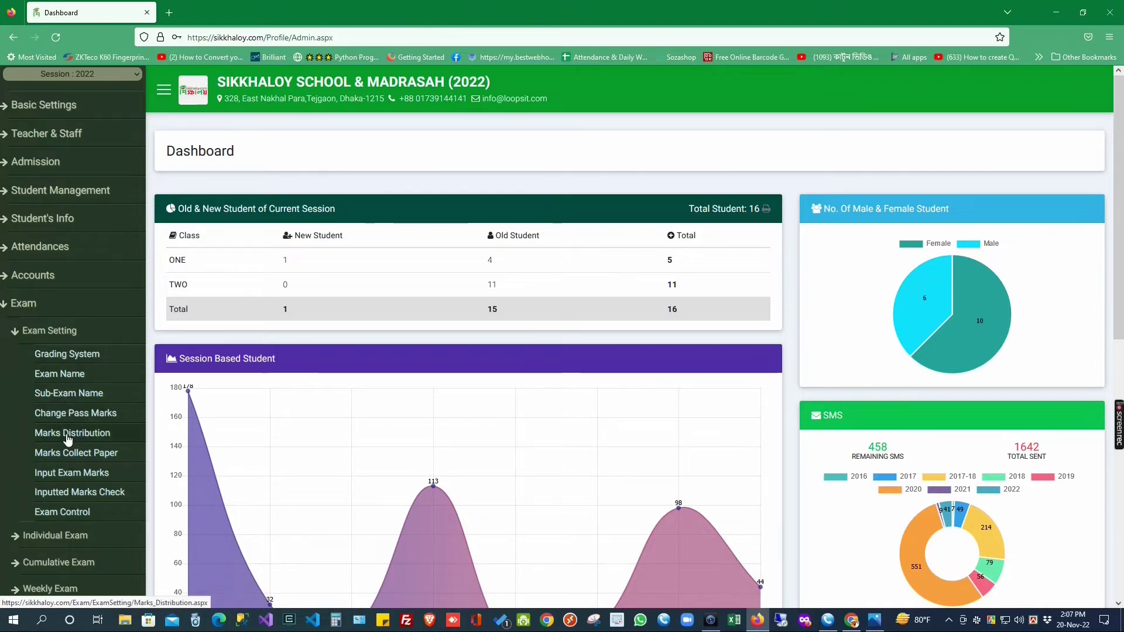
scroll(16, 335, "down", 2)
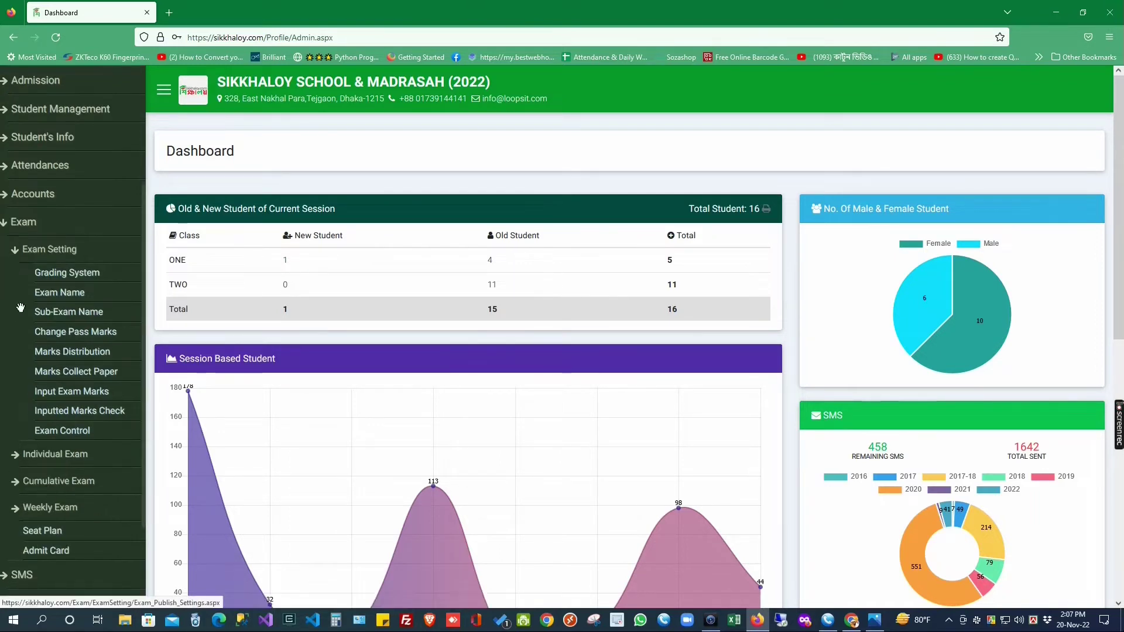
left_click(21, 253)
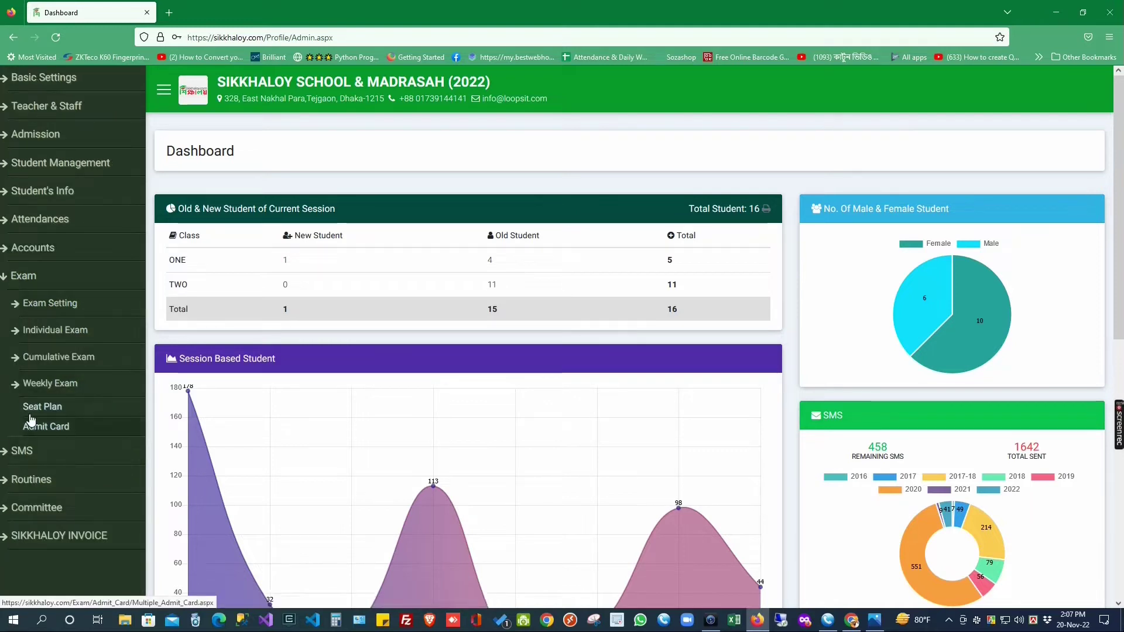
left_click(41, 331)
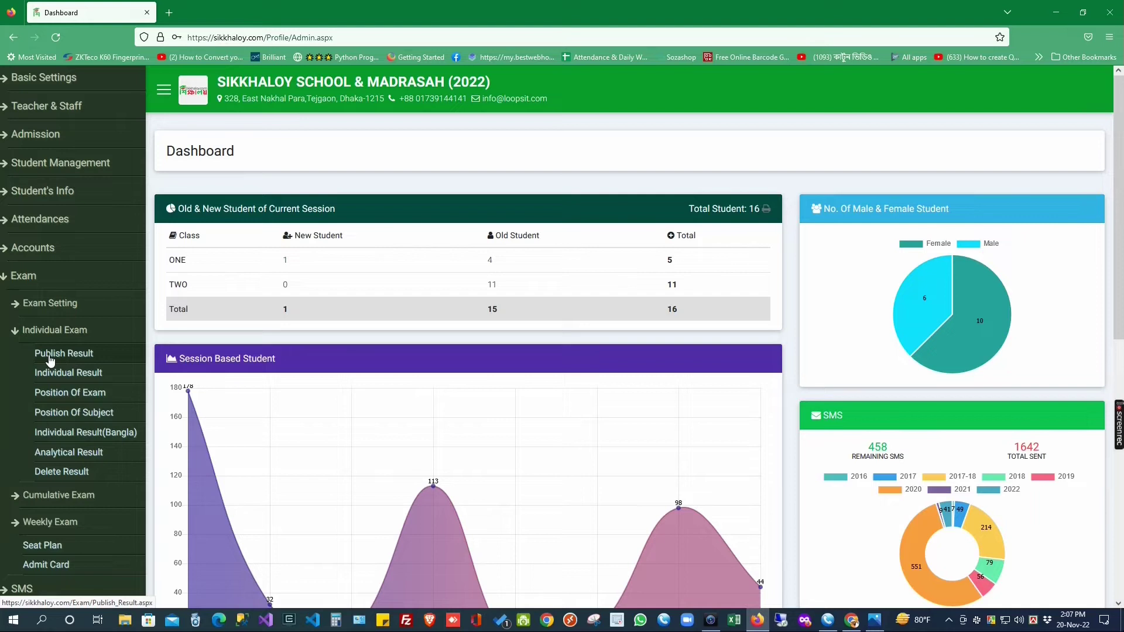
left_click(50, 357)
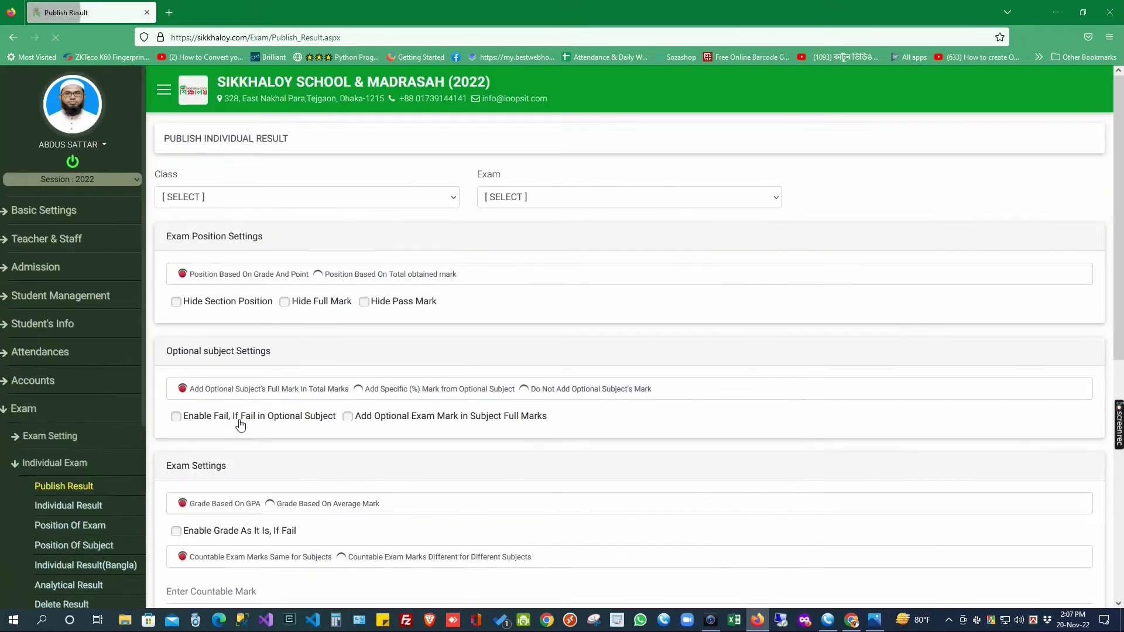
Step: Pick class TWO and the FINAL exam on the Publish Individual Result form
left_click(245, 199)
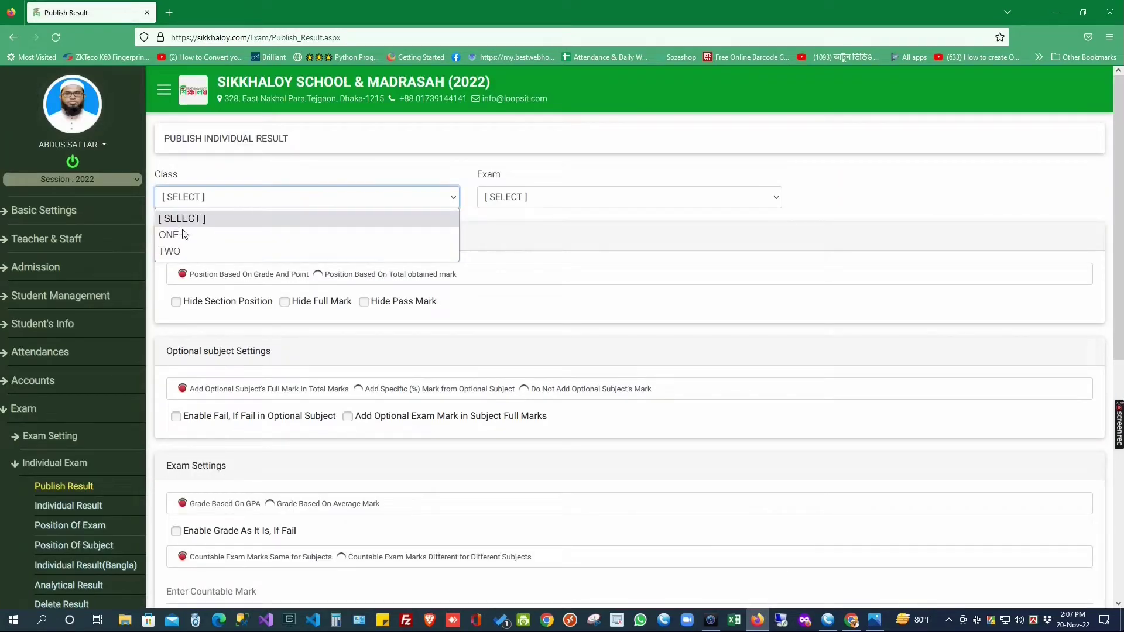
left_click(181, 253)
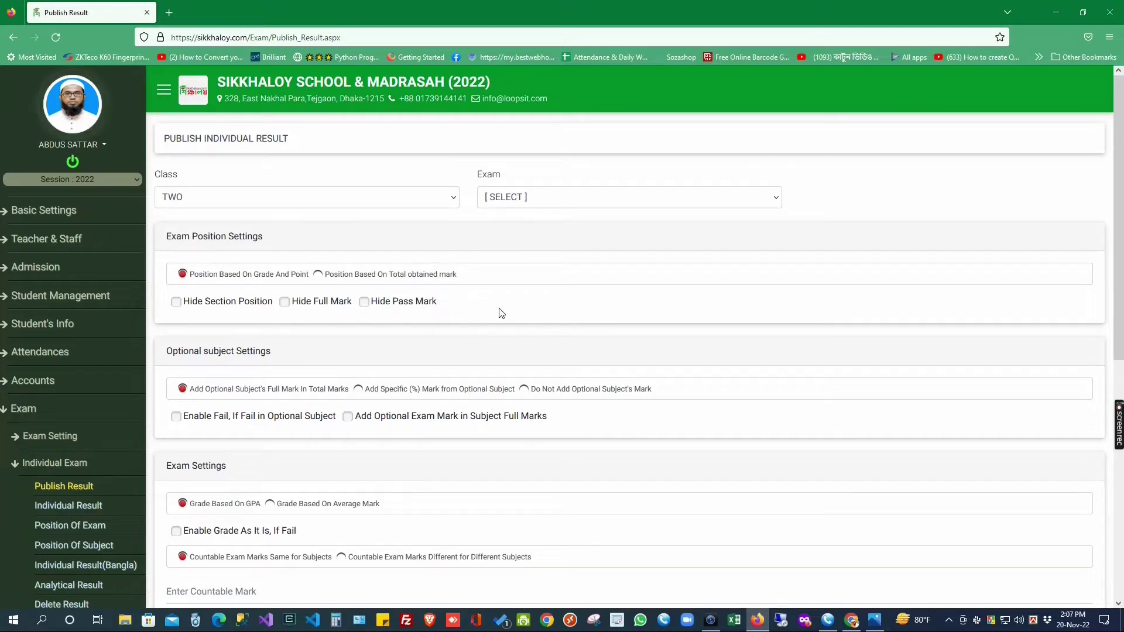
left_click(549, 198)
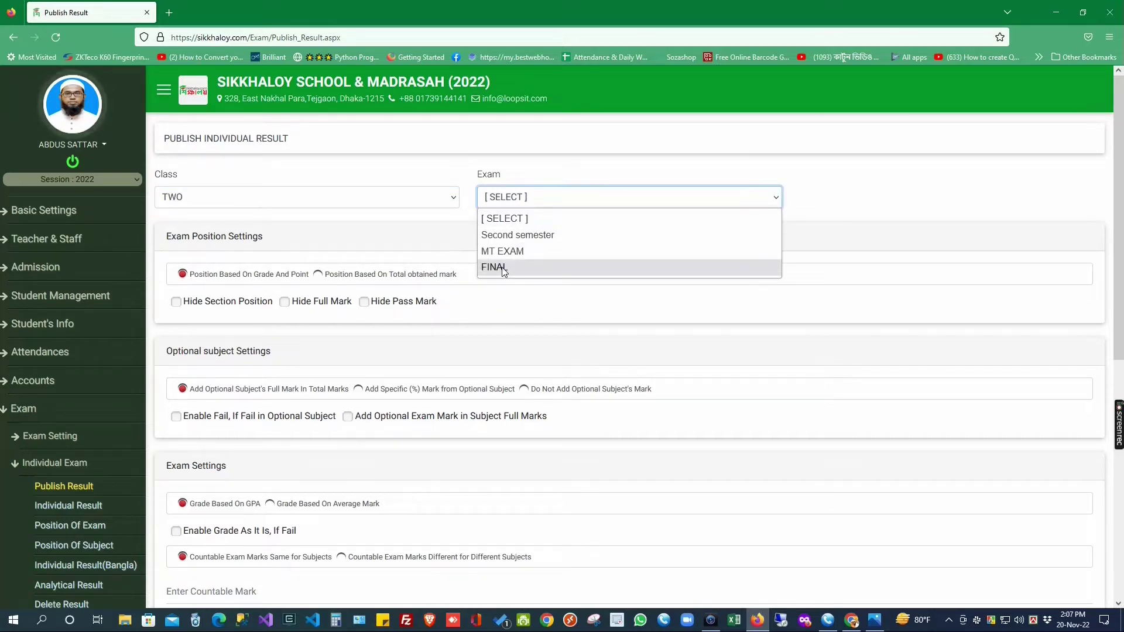
left_click(521, 266)
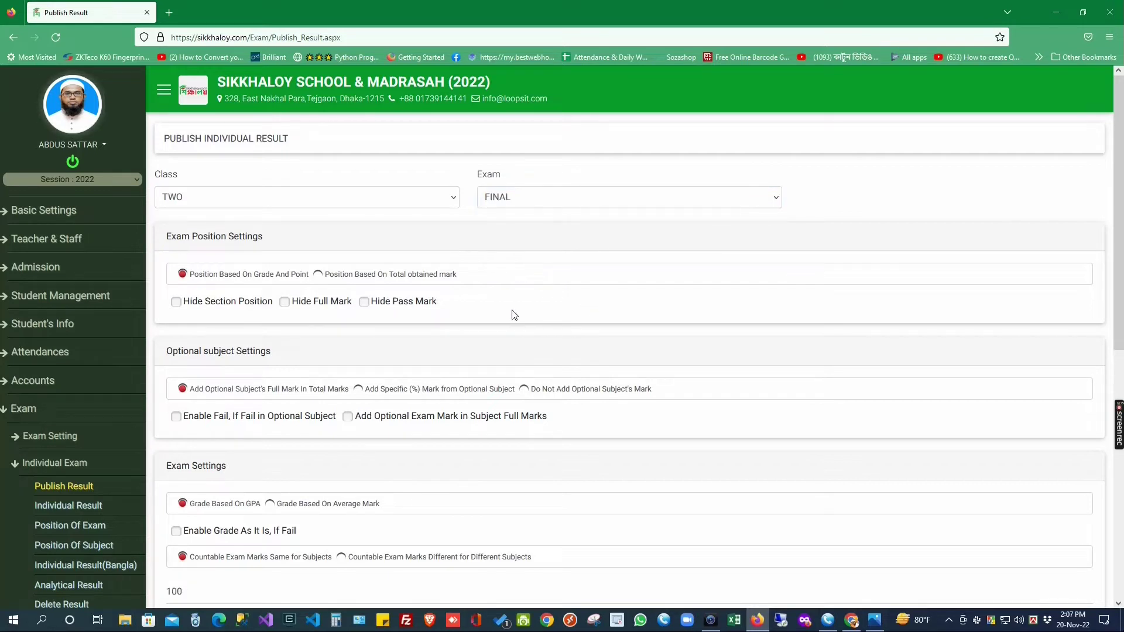
left_click_drag(166, 236, 289, 256)
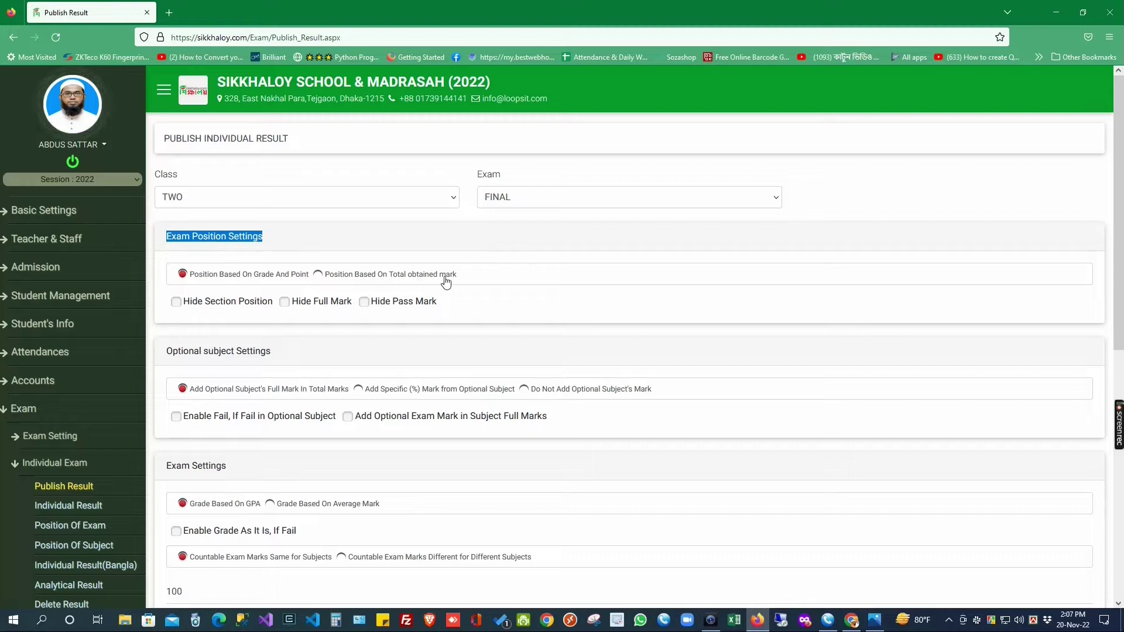
left_click(476, 281)
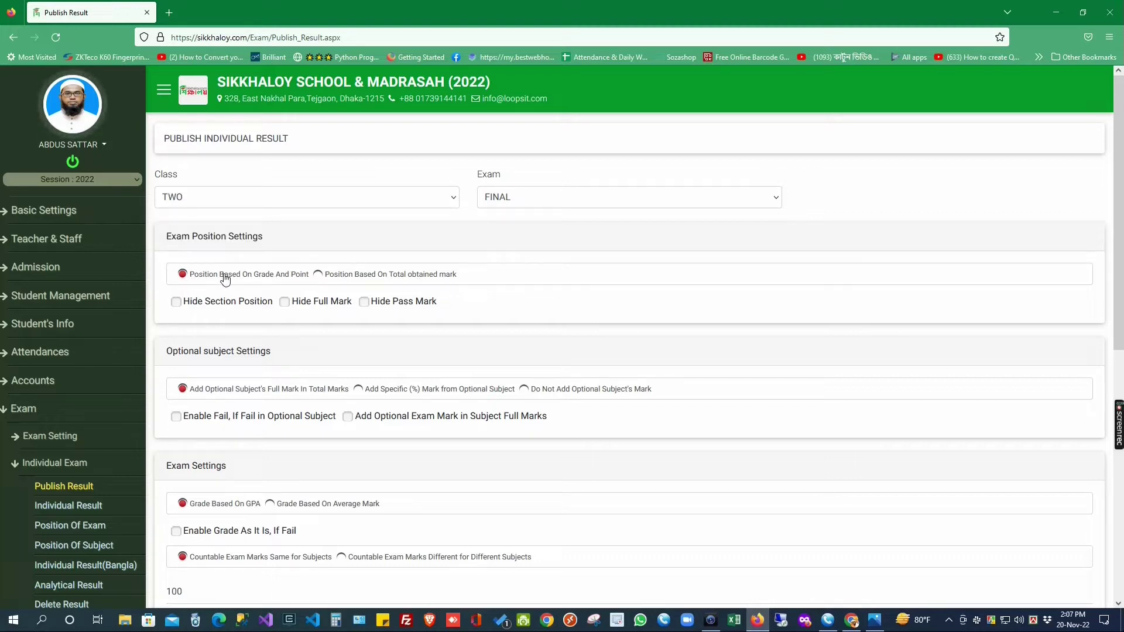
left_click(319, 275)
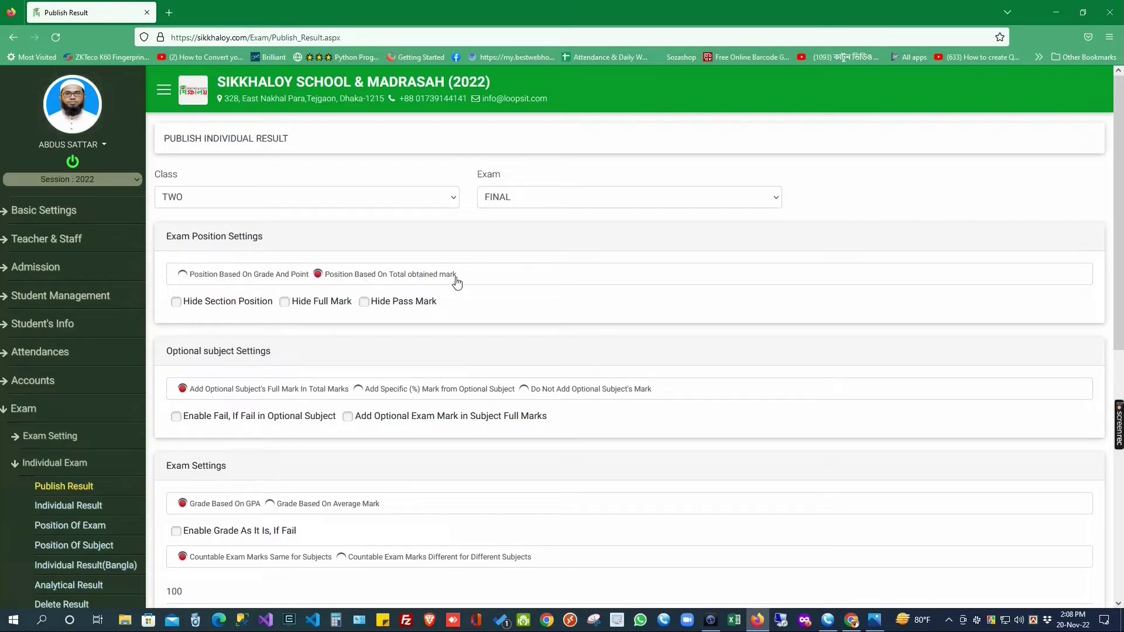
left_click(184, 275)
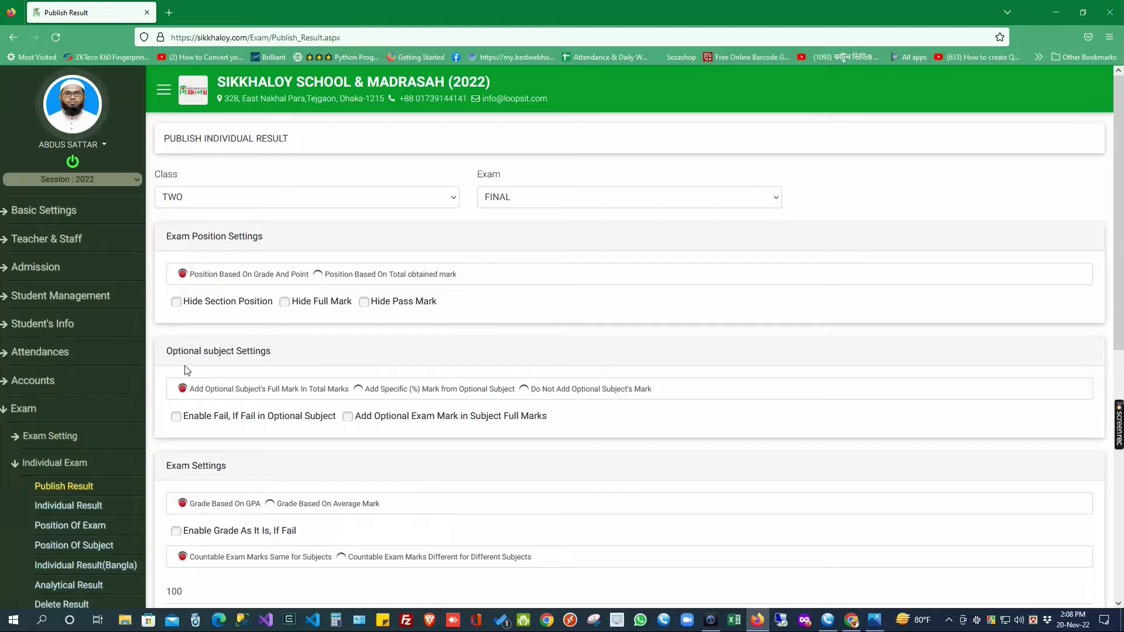
left_click_drag(164, 356, 293, 358)
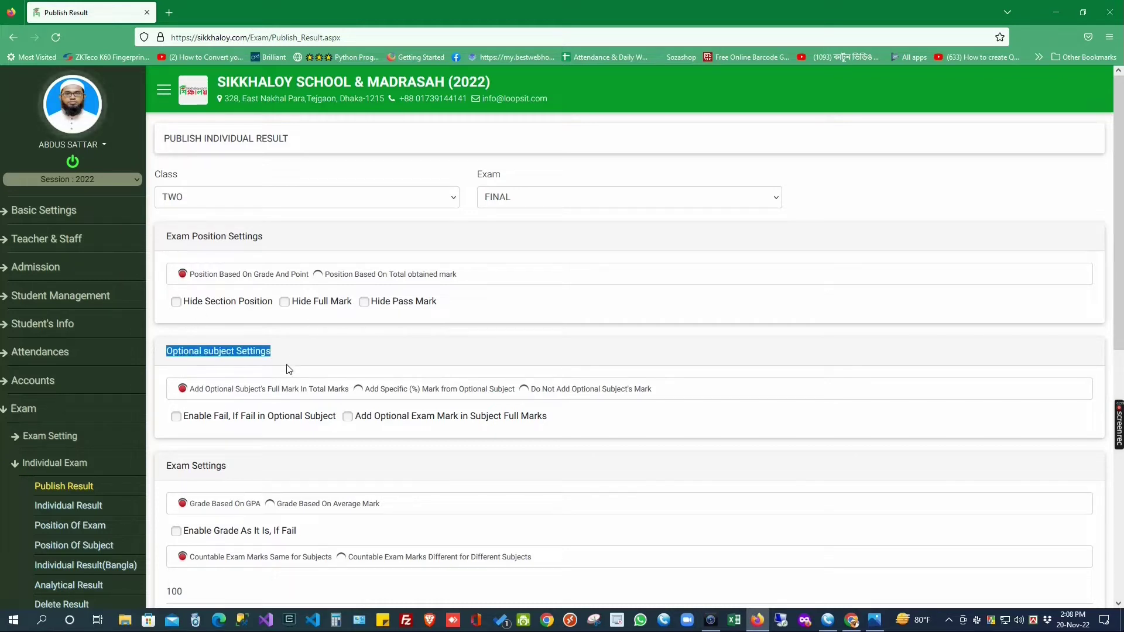
scroll(236, 338, "down", 2)
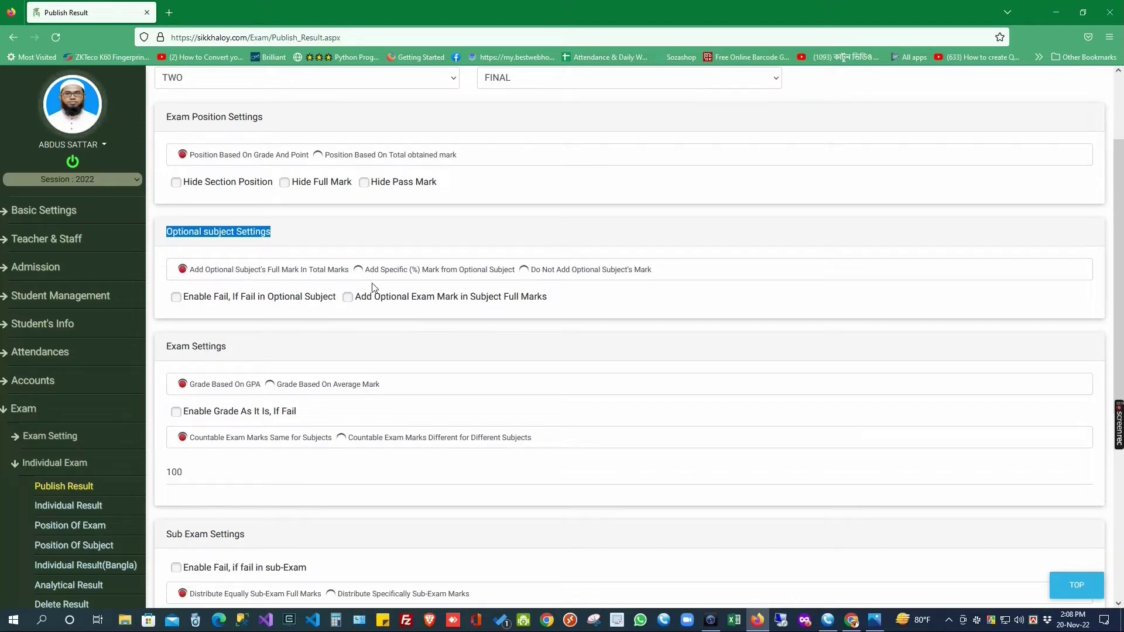
left_click(358, 270)
left_click(230, 313)
type("40")
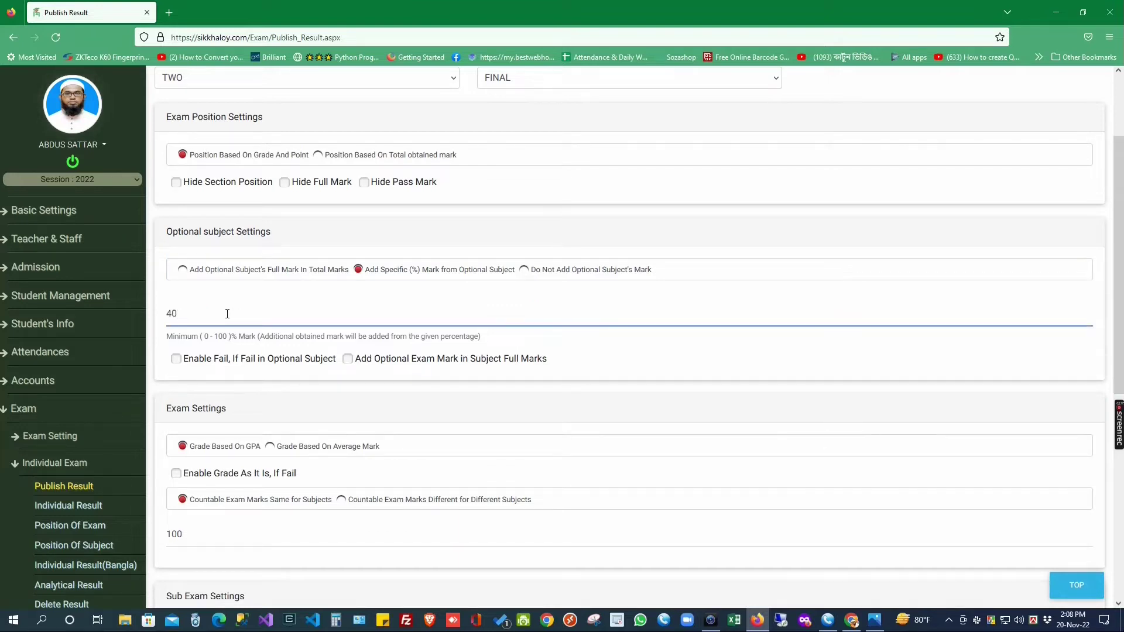
left_click_drag(219, 315, 151, 321)
left_click(531, 271)
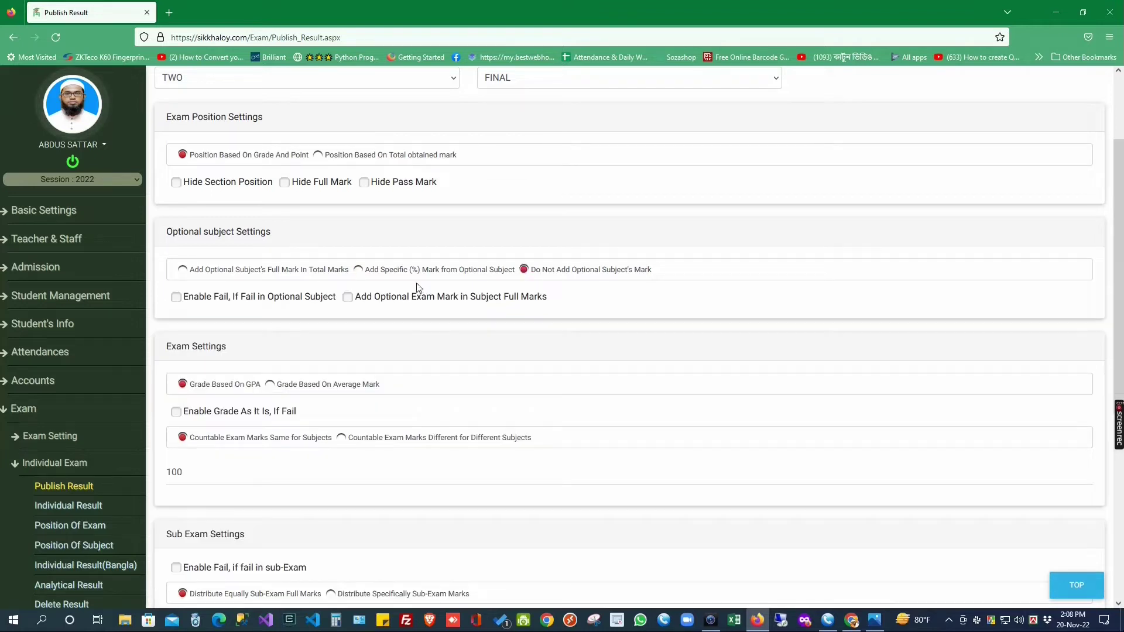
left_click(186, 270)
left_click(177, 298)
left_click(186, 299)
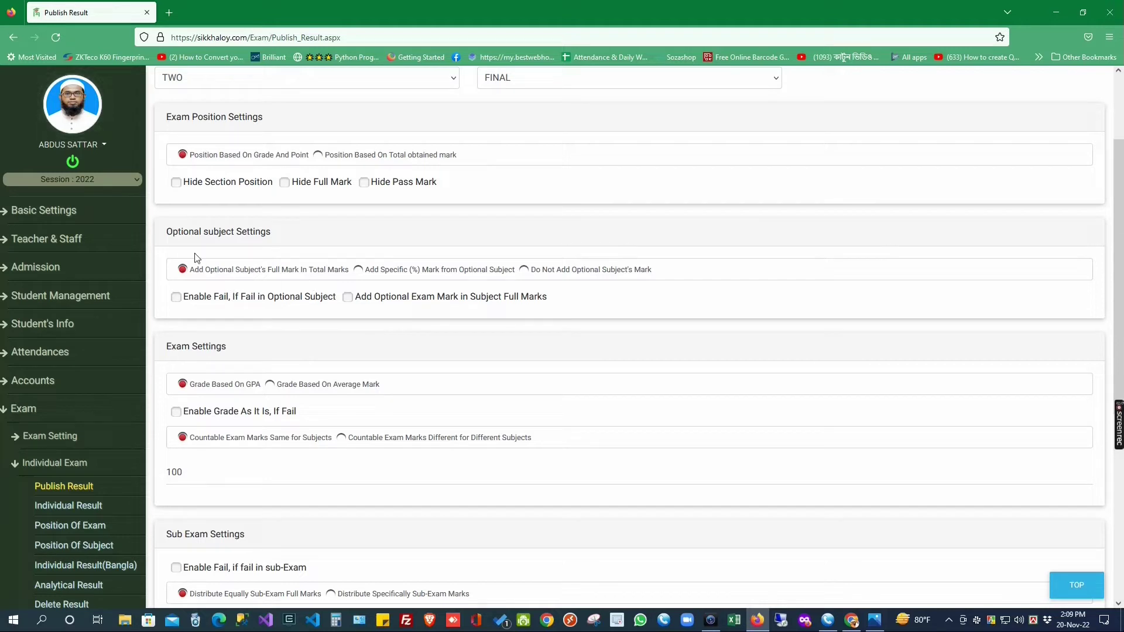
left_click_drag(168, 229, 270, 232)
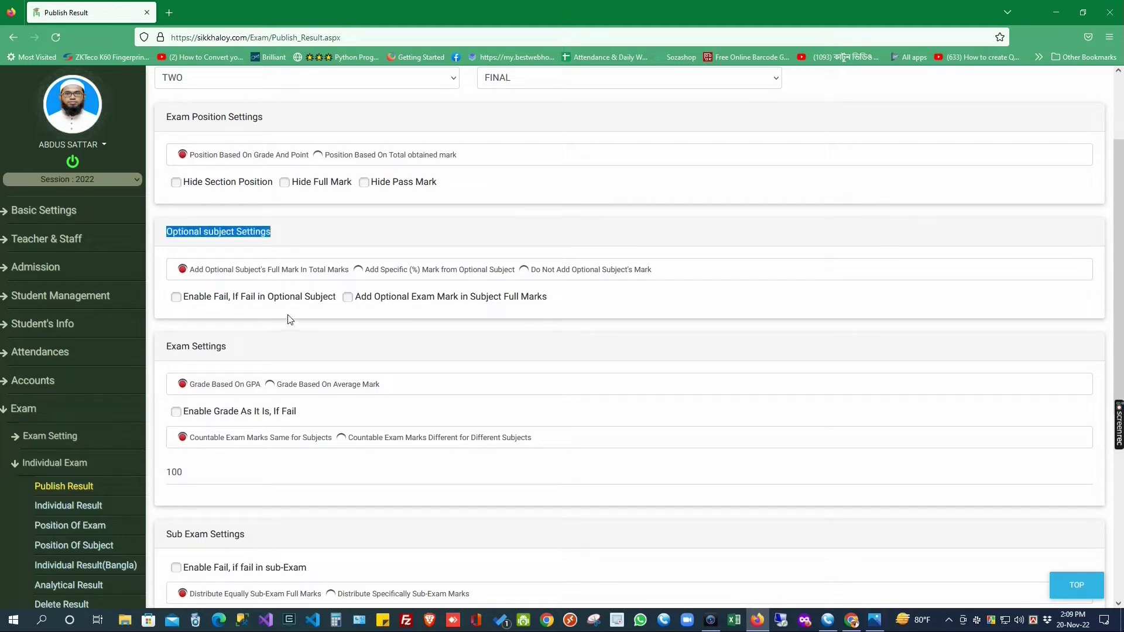
scroll(289, 319, "down", 3)
left_click_drag(163, 168, 264, 170)
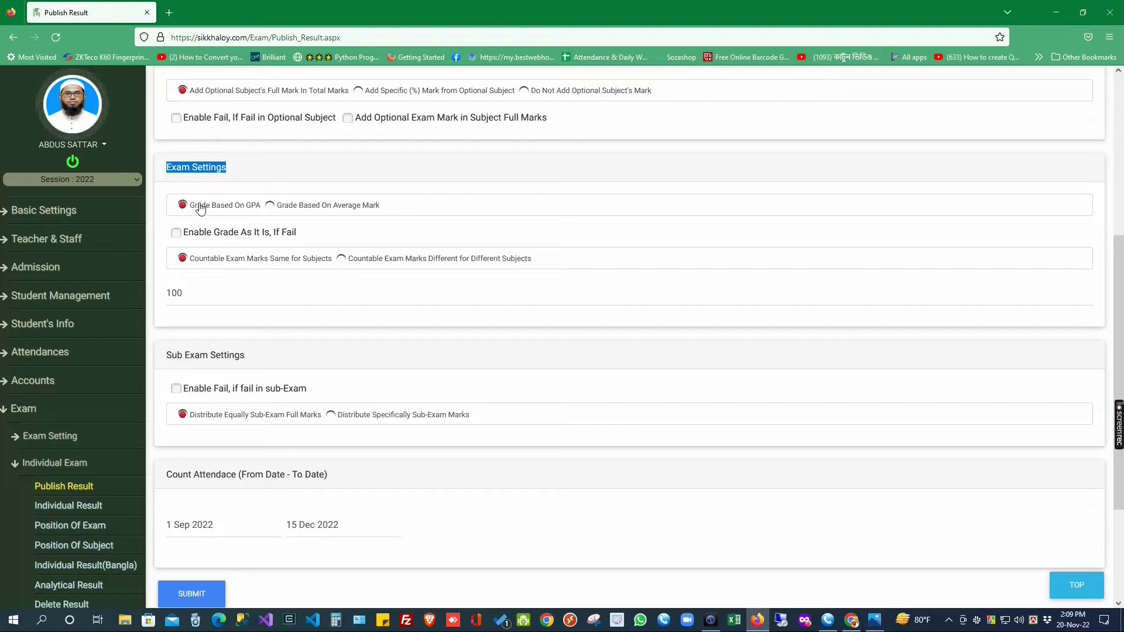
left_click(294, 208)
left_click(182, 205)
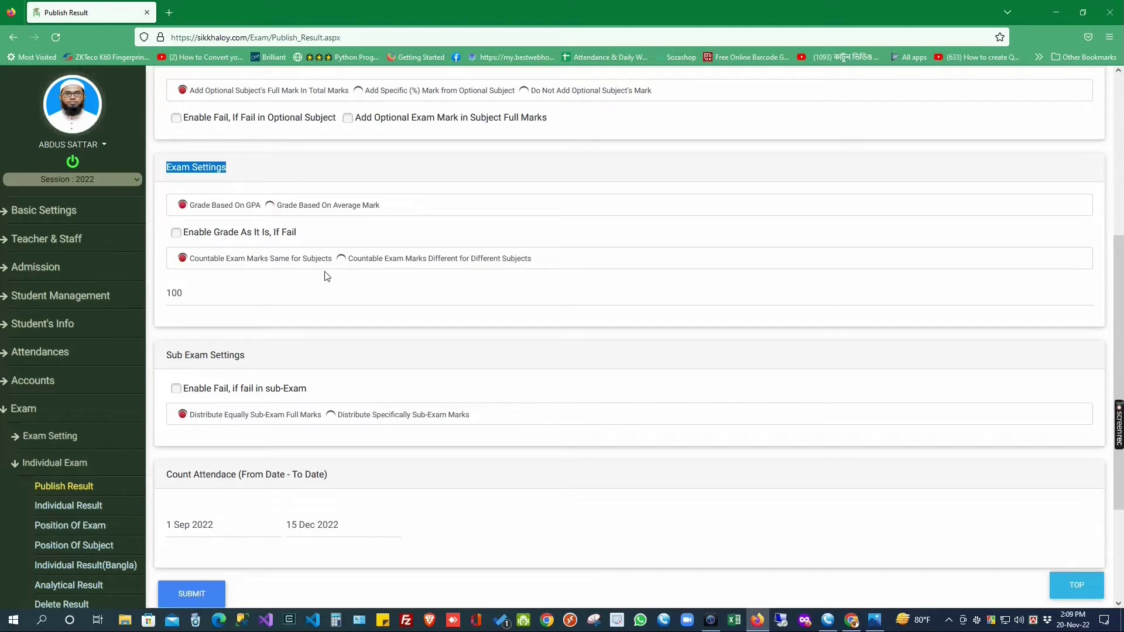
left_click(175, 233)
left_click(175, 234)
left_click(174, 234)
Step: Switch to per-subject full marks: Math, RELIGION, ENGLISH and Bangla at 100 each
left_click_drag(187, 292, 163, 292)
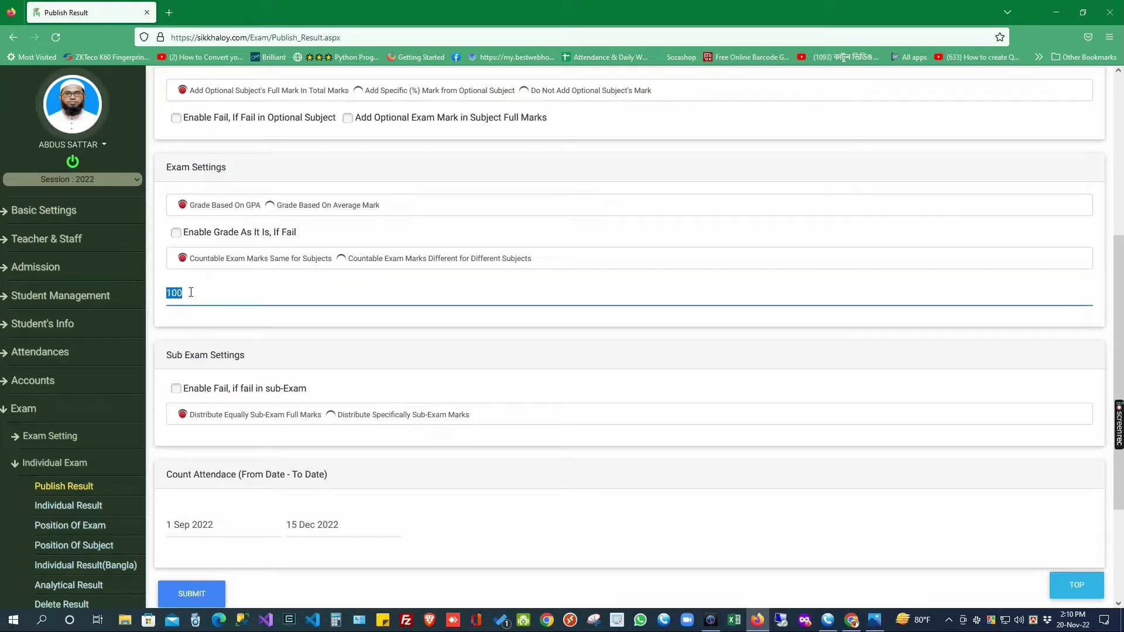
left_click(340, 259)
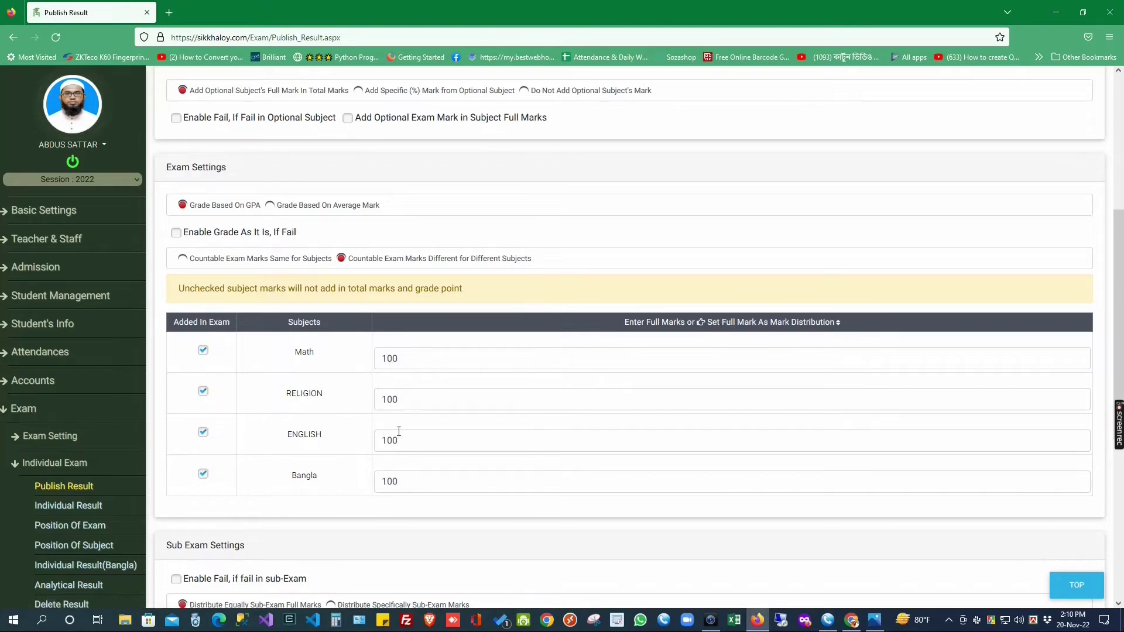
scroll(395, 409, "down", 1)
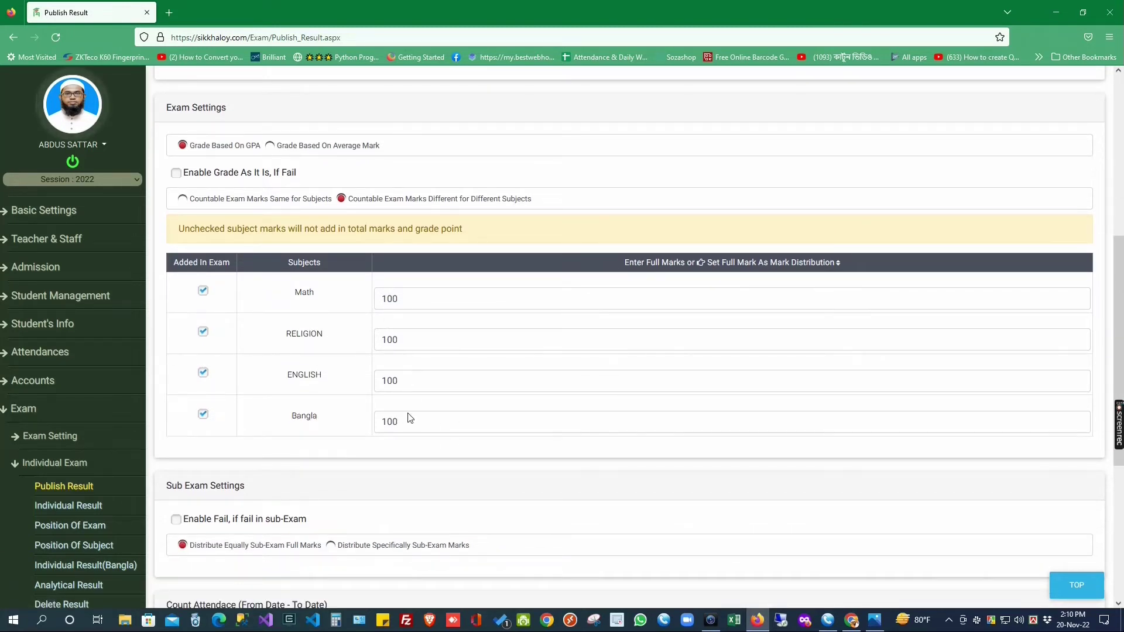
scroll(420, 402, "down", 3)
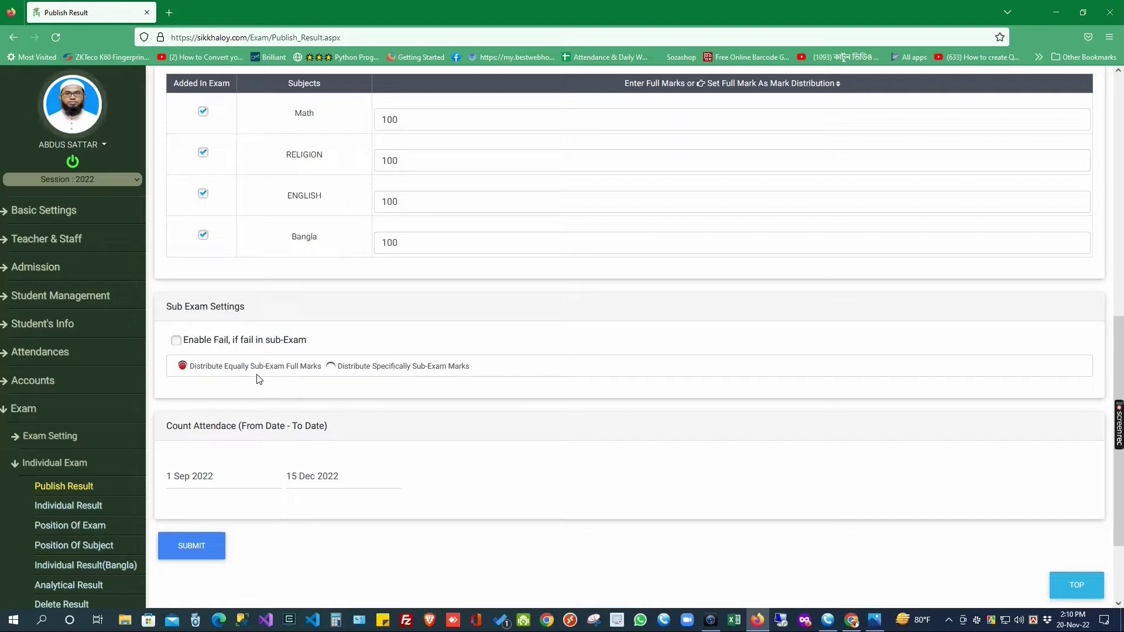
Step: Keep sub-exam marks on Distribute Equally after trying the specific distribution option
left_click(334, 368)
left_click(211, 369)
left_click(380, 372)
left_click(218, 367)
scroll(281, 413, "down", 2)
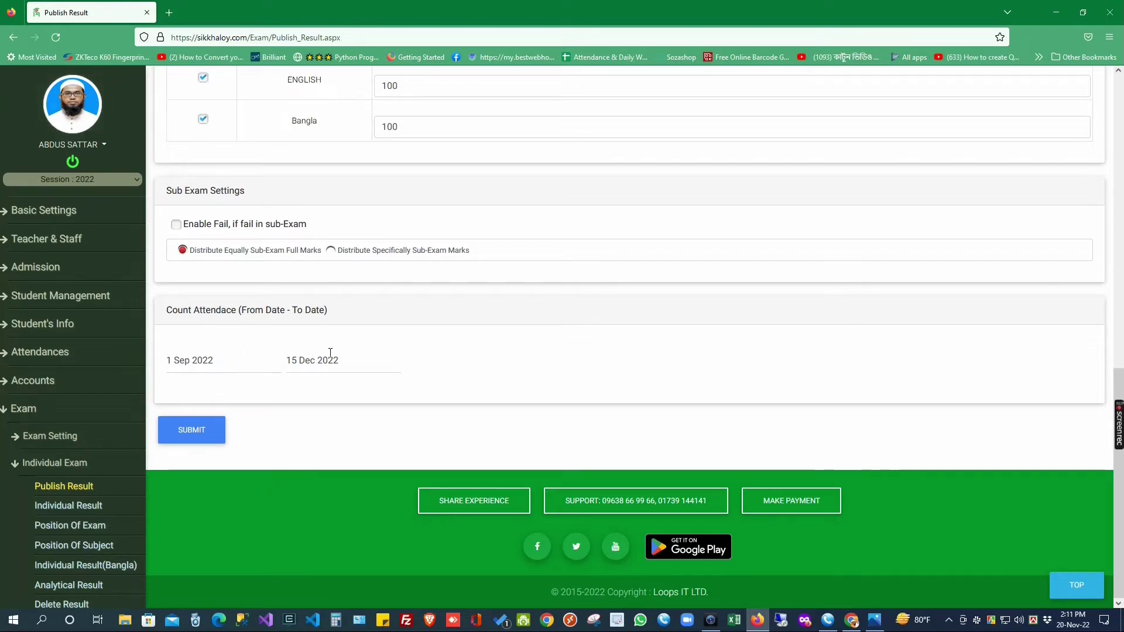
Step: Submit the class TWO FINAL result and dismiss the success alert
left_click(188, 429)
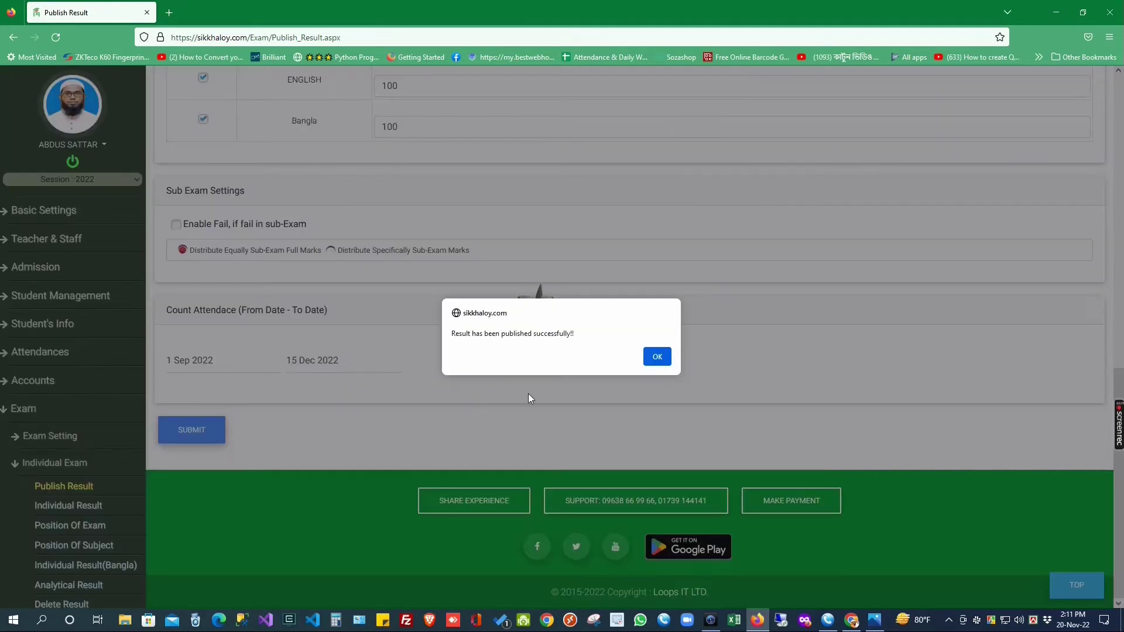
left_click(656, 356)
scroll(64, 466, "down", 2)
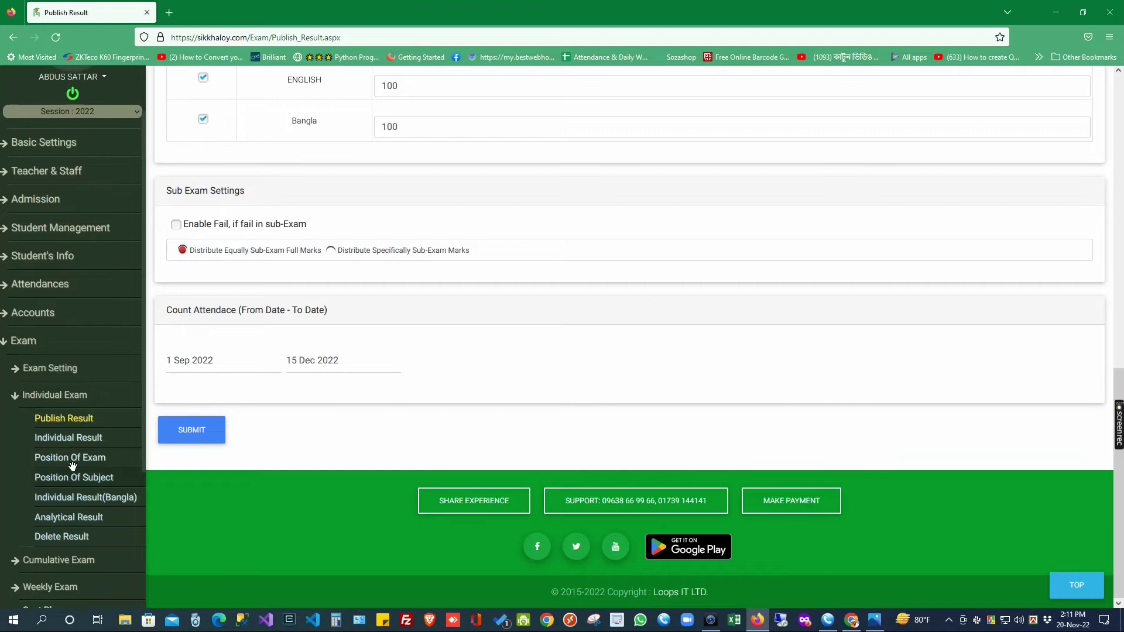
Step: Load the Position Of Exam list for class TWO and the FINAL exam
left_click(59, 464)
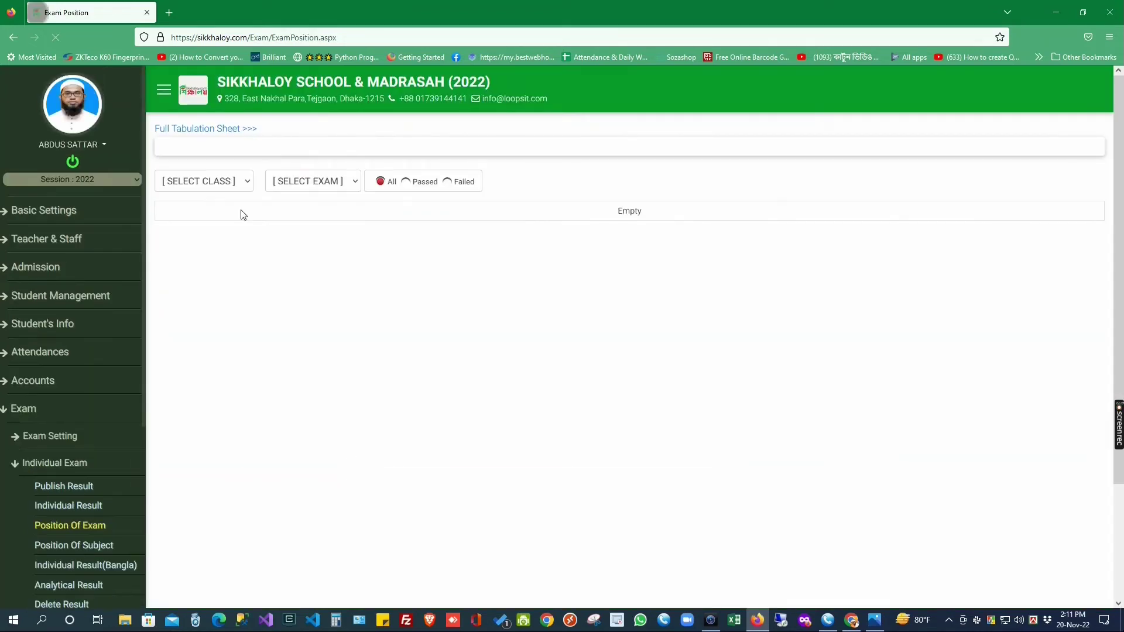
left_click(206, 181)
left_click(183, 237)
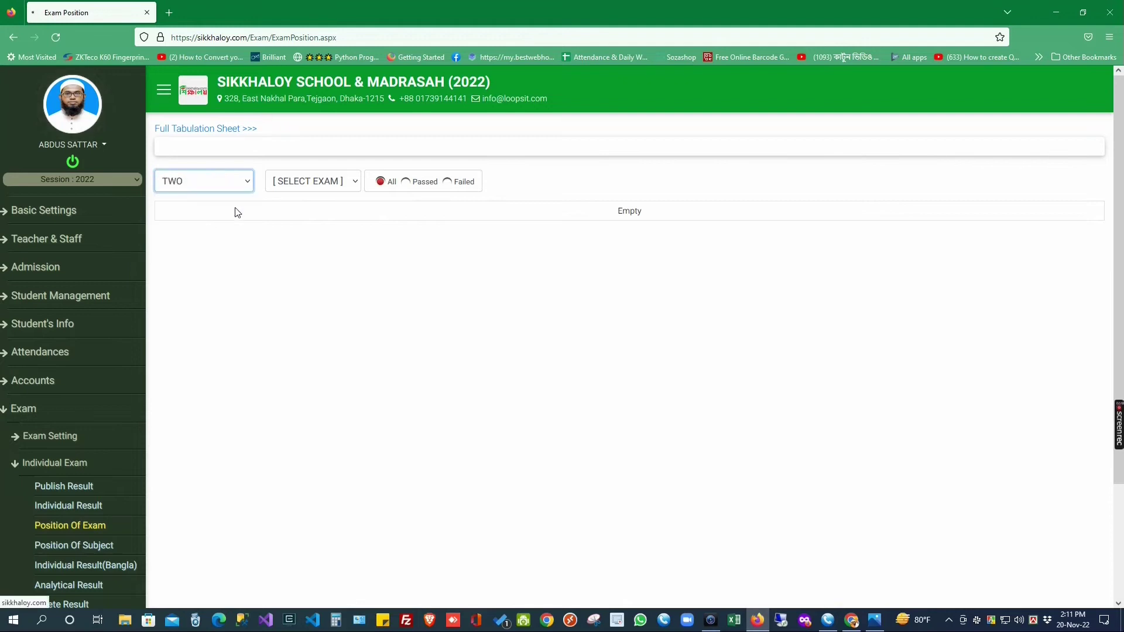
left_click(485, 182)
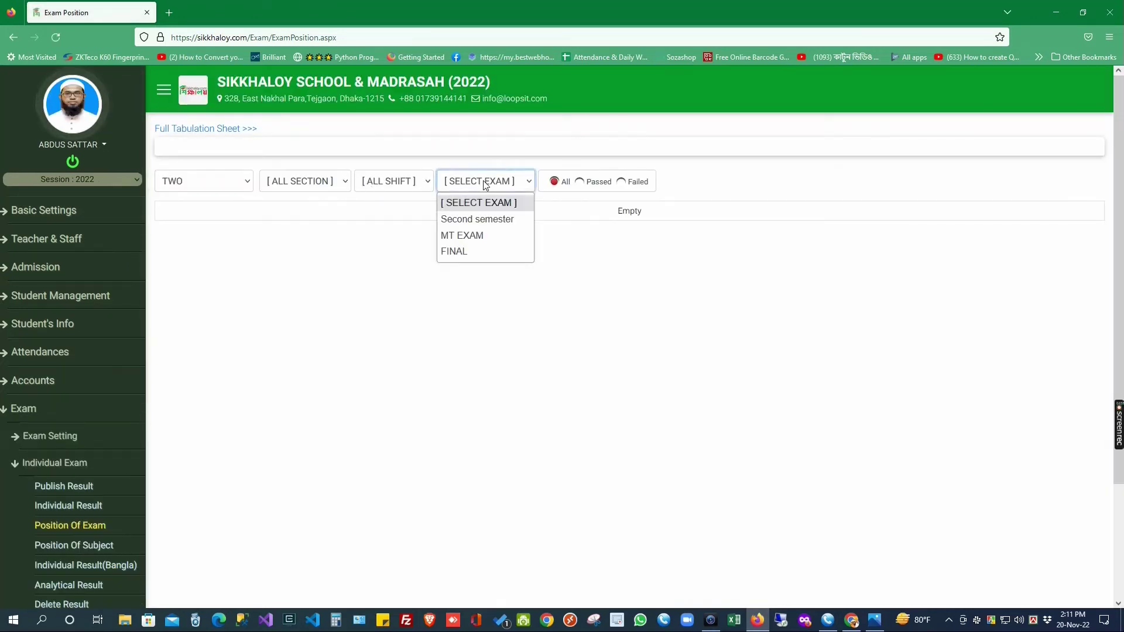
left_click(472, 252)
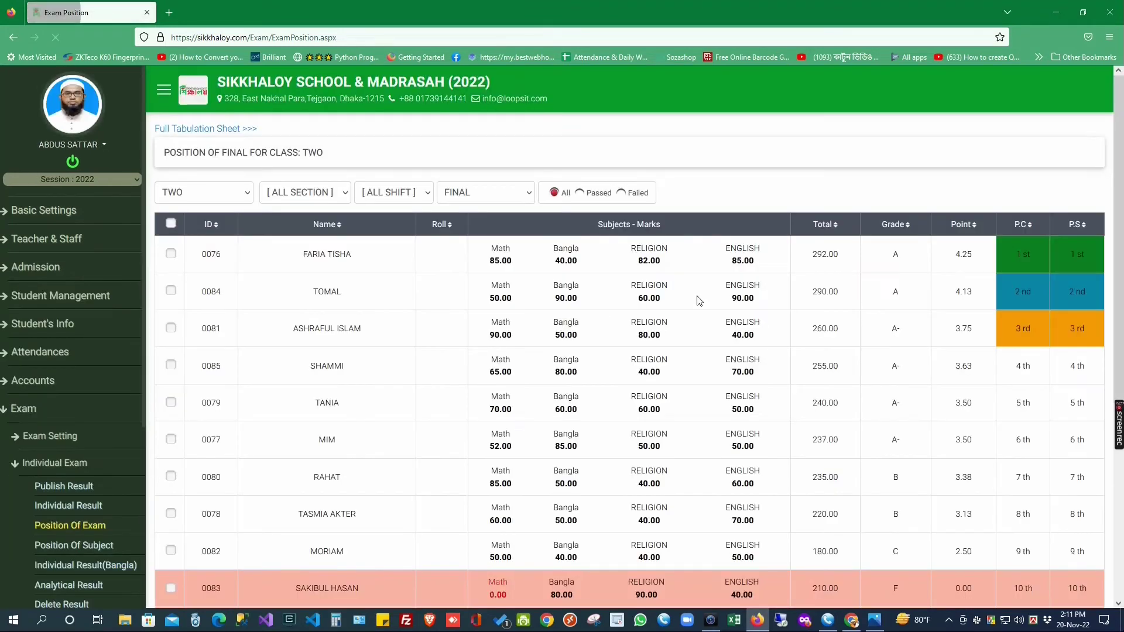
scroll(705, 310, "down", 5)
scroll(777, 396, "up", 4)
scroll(746, 398, "down", 3)
scroll(738, 397, "up", 4)
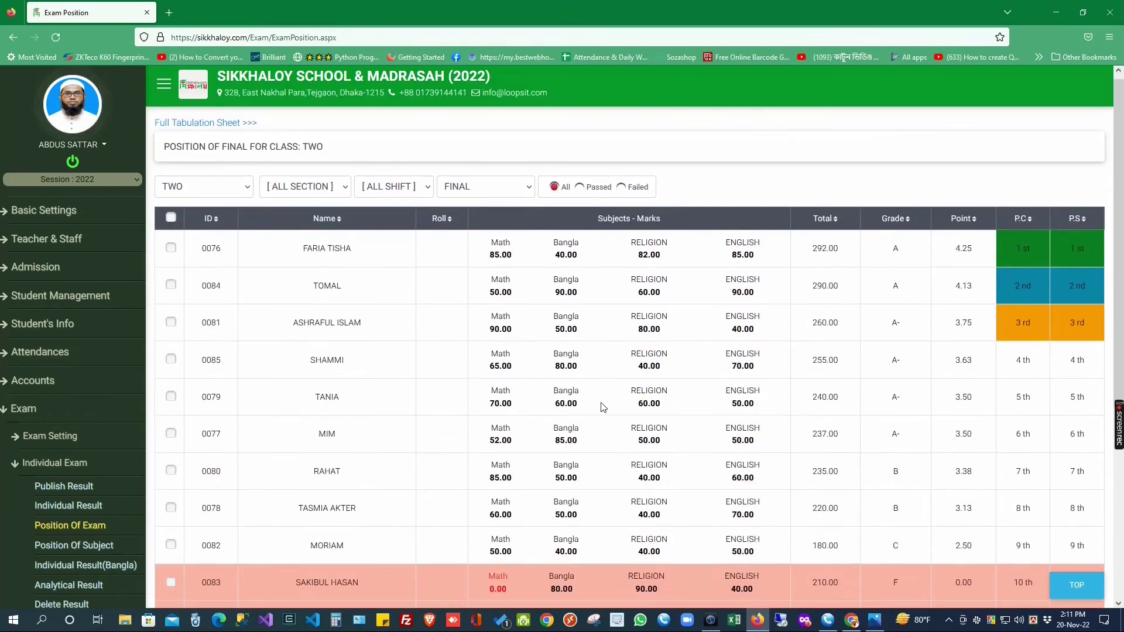
Step: Tick every student in the position list, then untick them all again
left_click(171, 217)
scroll(402, 320, "down", 3)
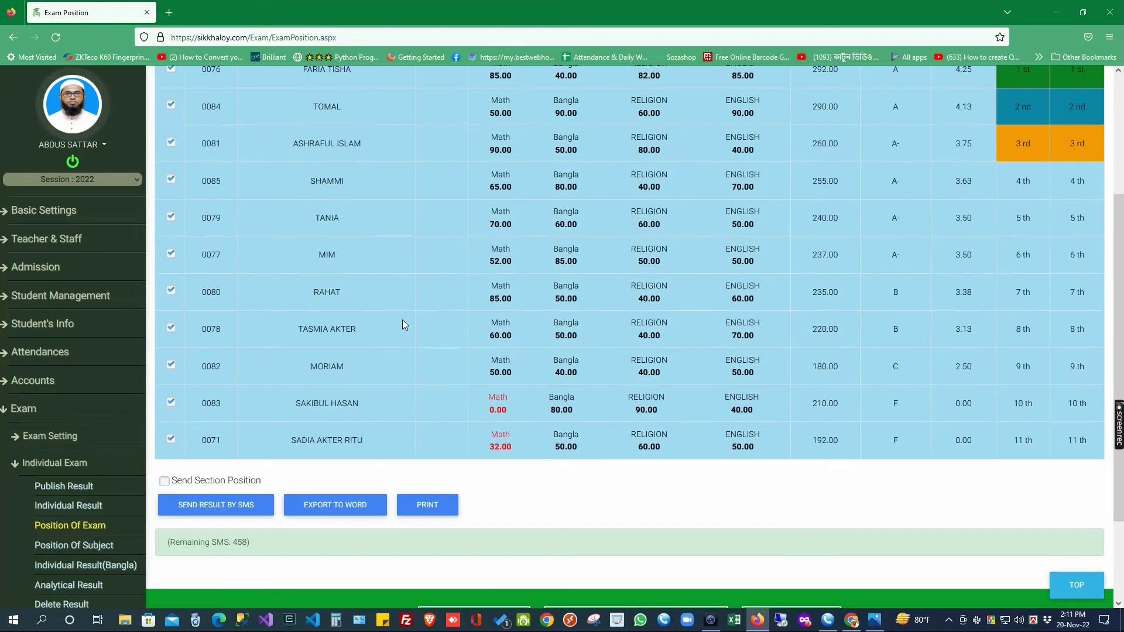
scroll(281, 367, "up", 4)
scroll(272, 375, "down", 5)
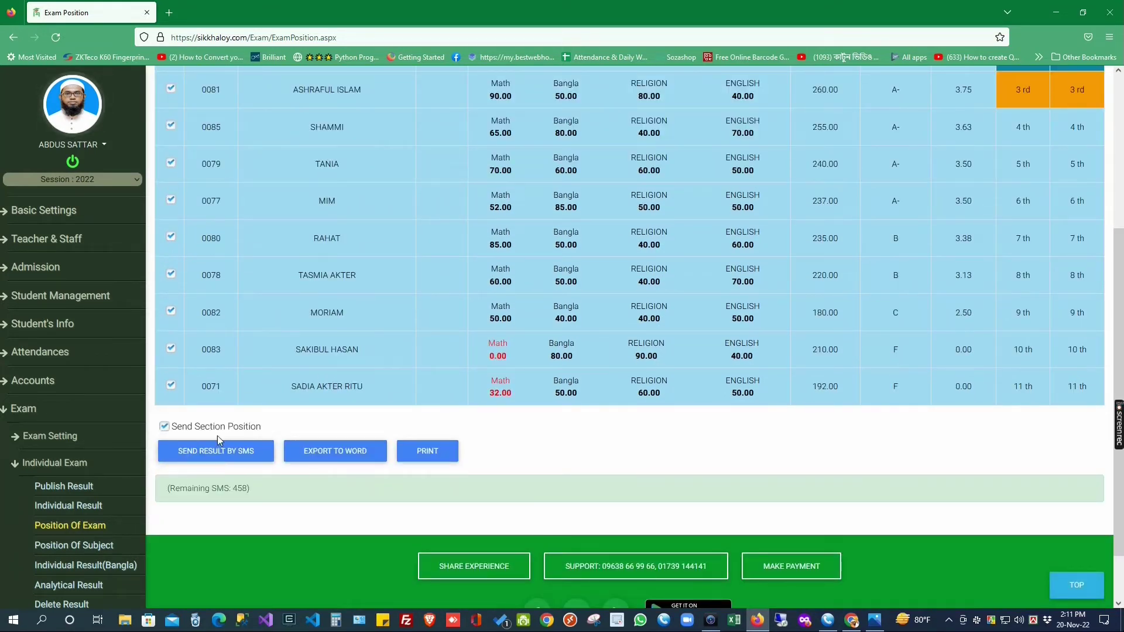
scroll(240, 458, "up", 4)
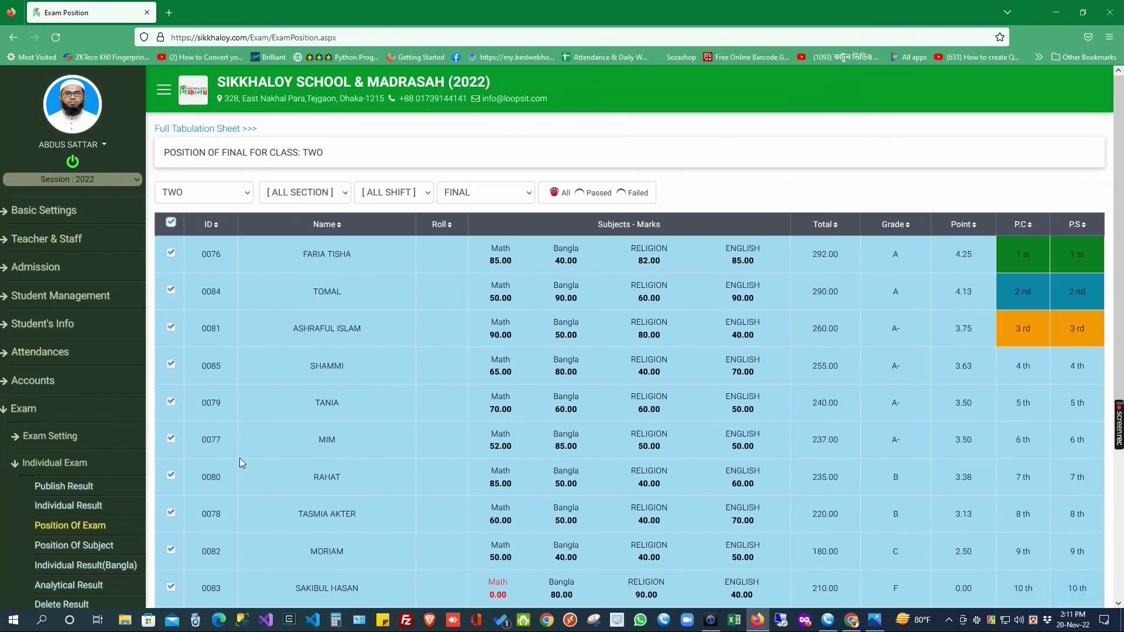
scroll(240, 457, "down", 5)
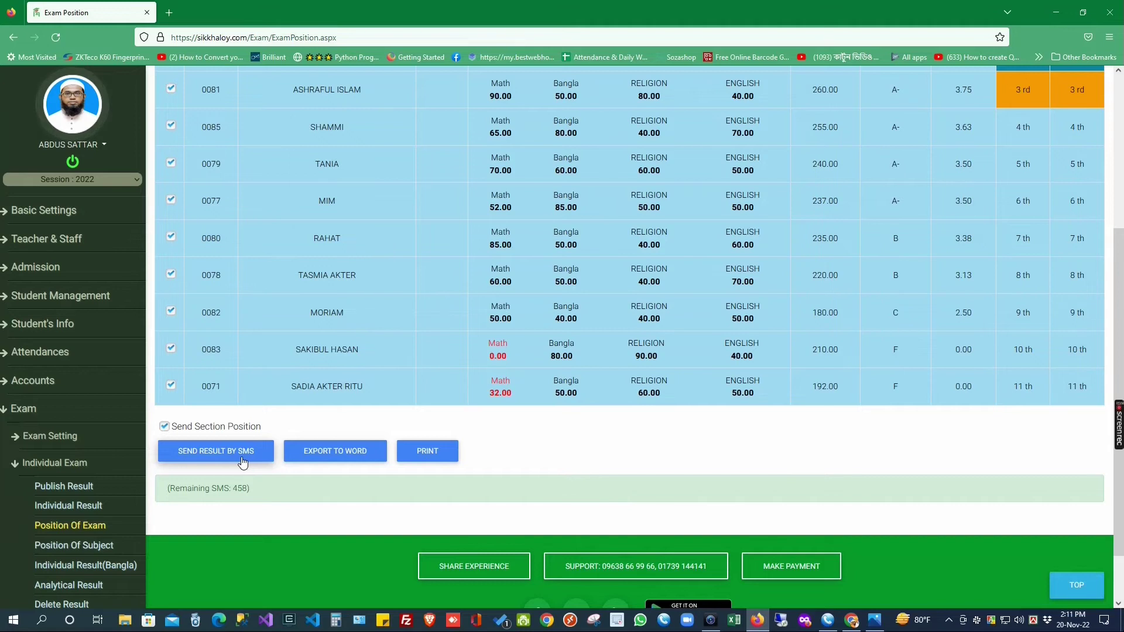
scroll(908, 310, "up", 4)
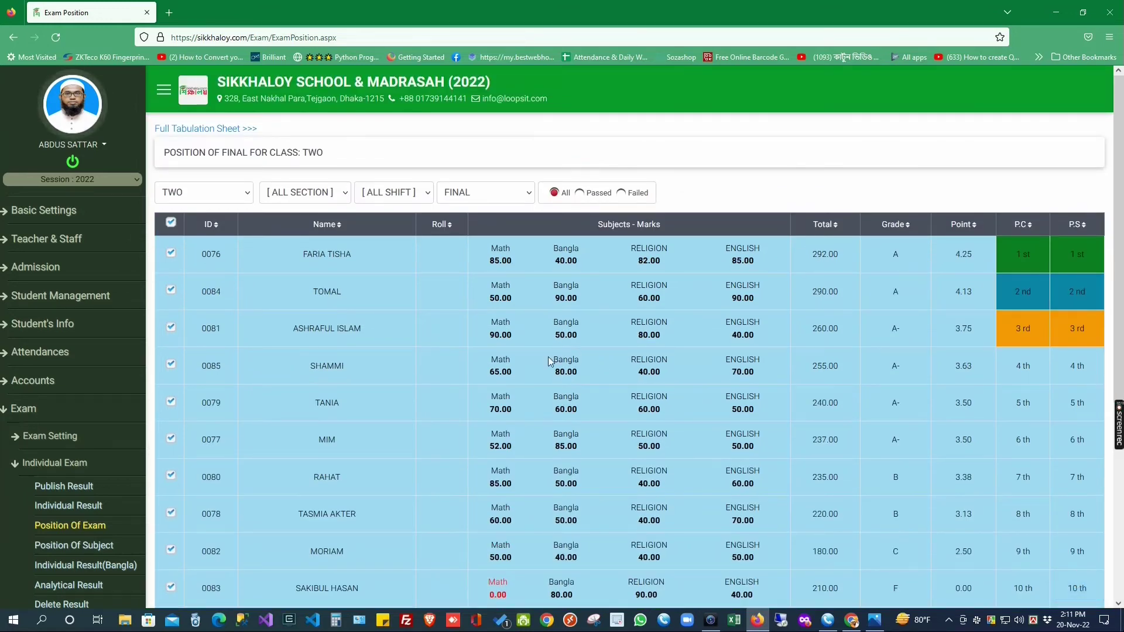
left_click(171, 225)
Step: Preview the class TWO position list in the print dialog and cancel without printing
scroll(427, 402, "down", 5)
left_click(428, 397)
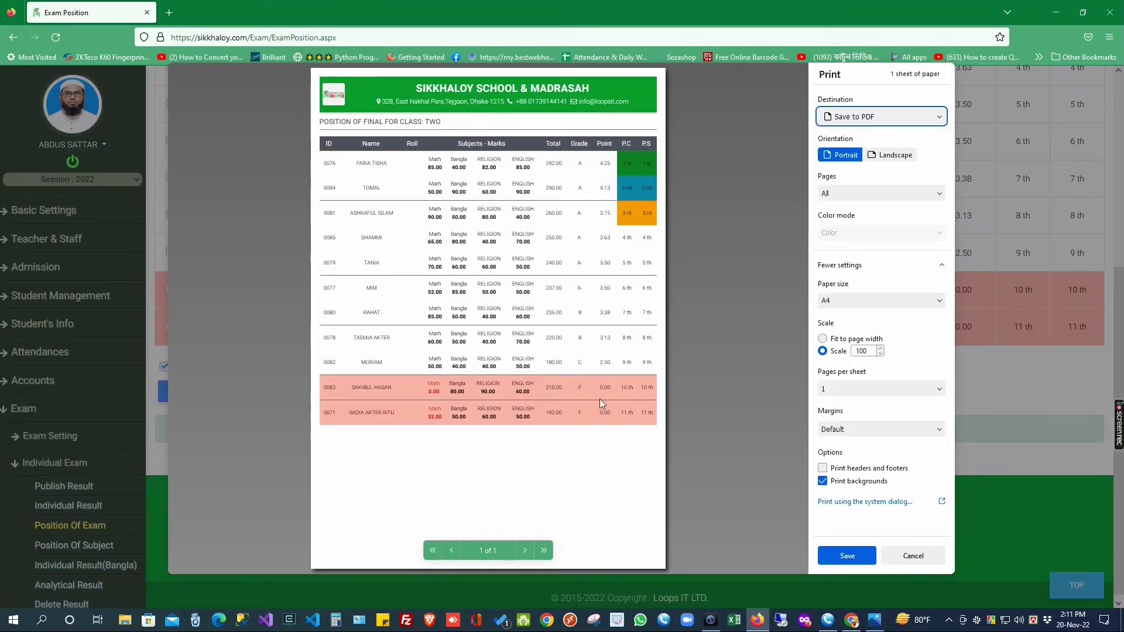
left_click(913, 556)
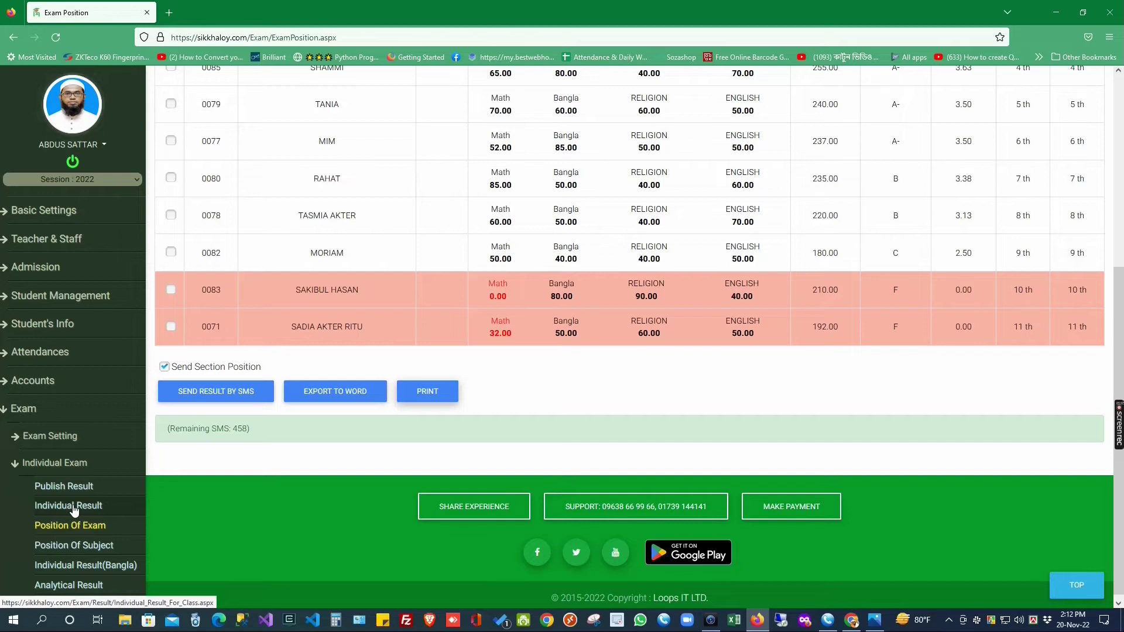
Step: Show class TWO FINAL results on the Individual Result (Bangla) page
left_click(84, 565)
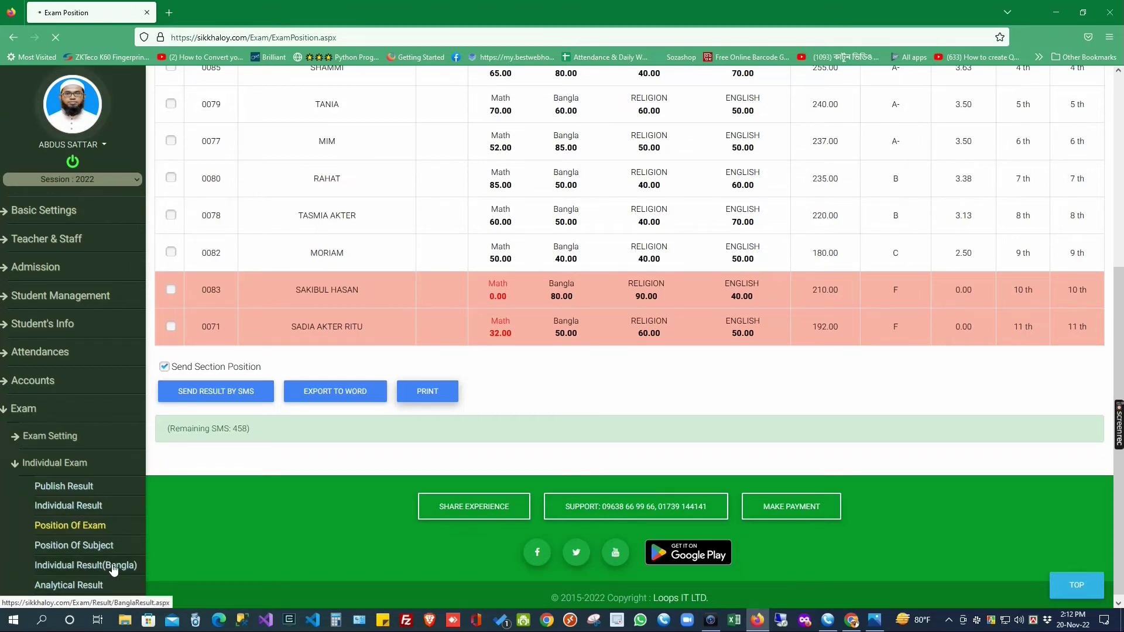
left_click(220, 237)
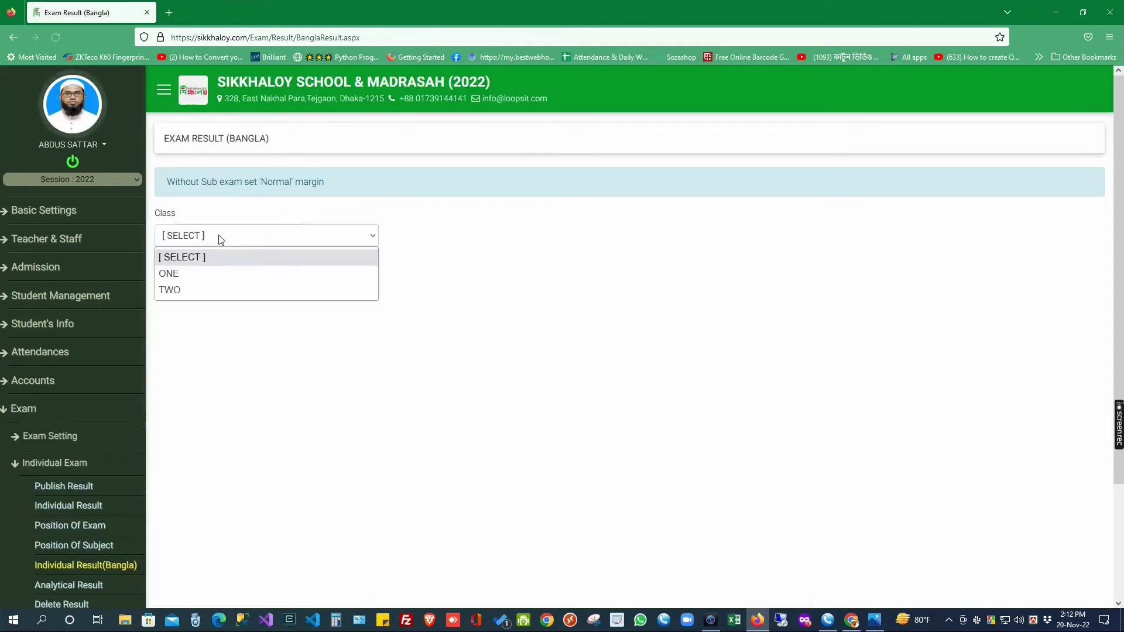
left_click(183, 294)
left_click(928, 236)
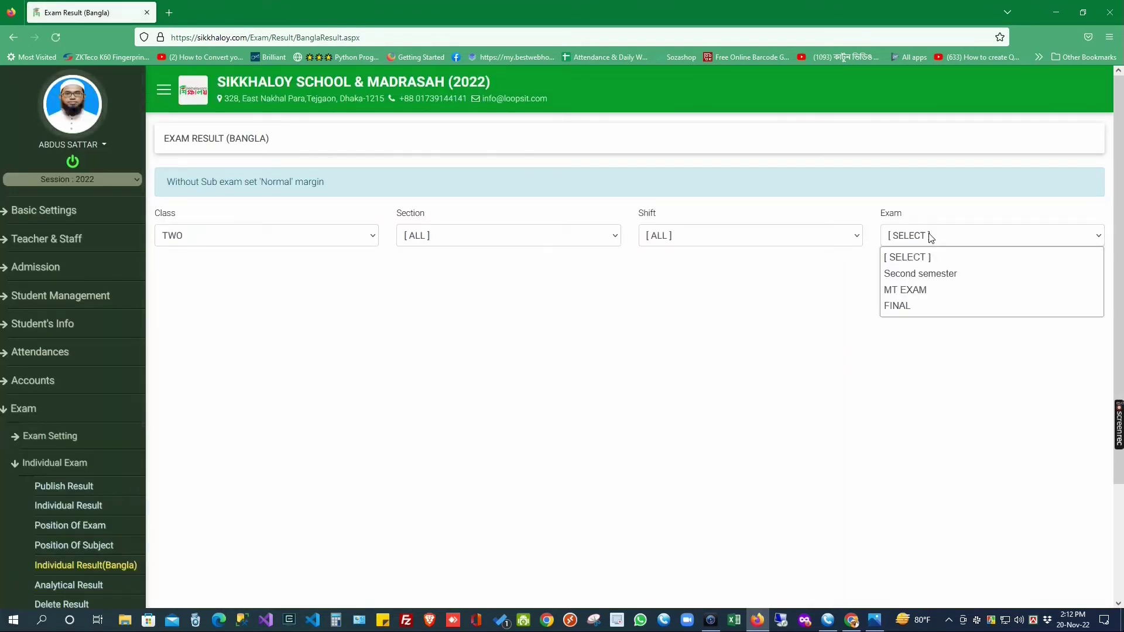
left_click(898, 306)
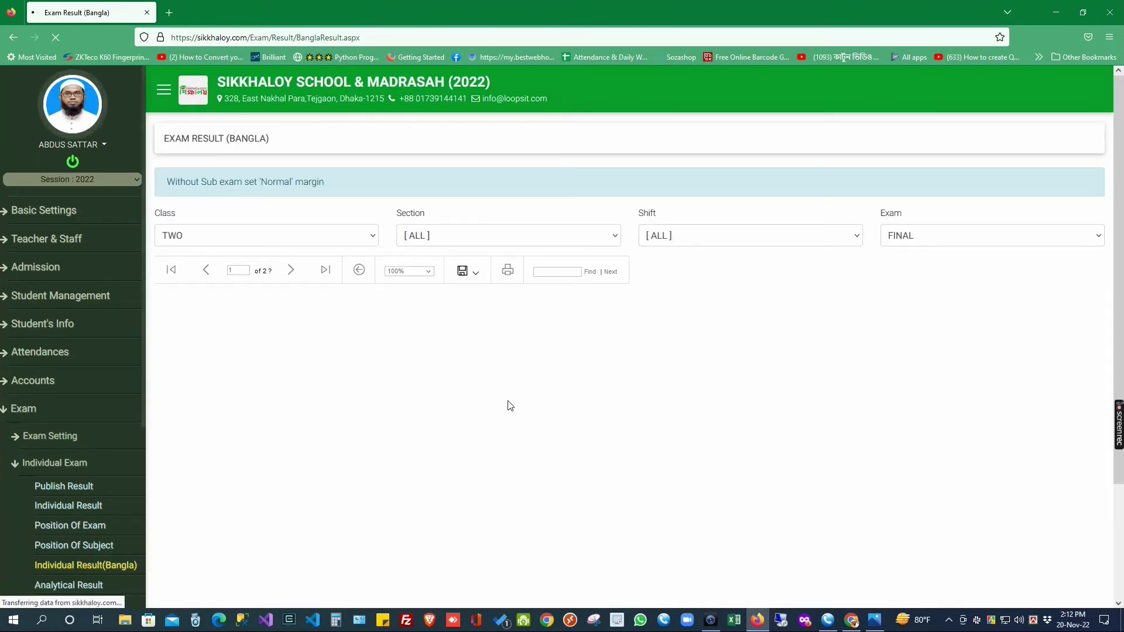
Step: Export the result cards to Word and open ExamResultBangla(2).docx
left_click(471, 272)
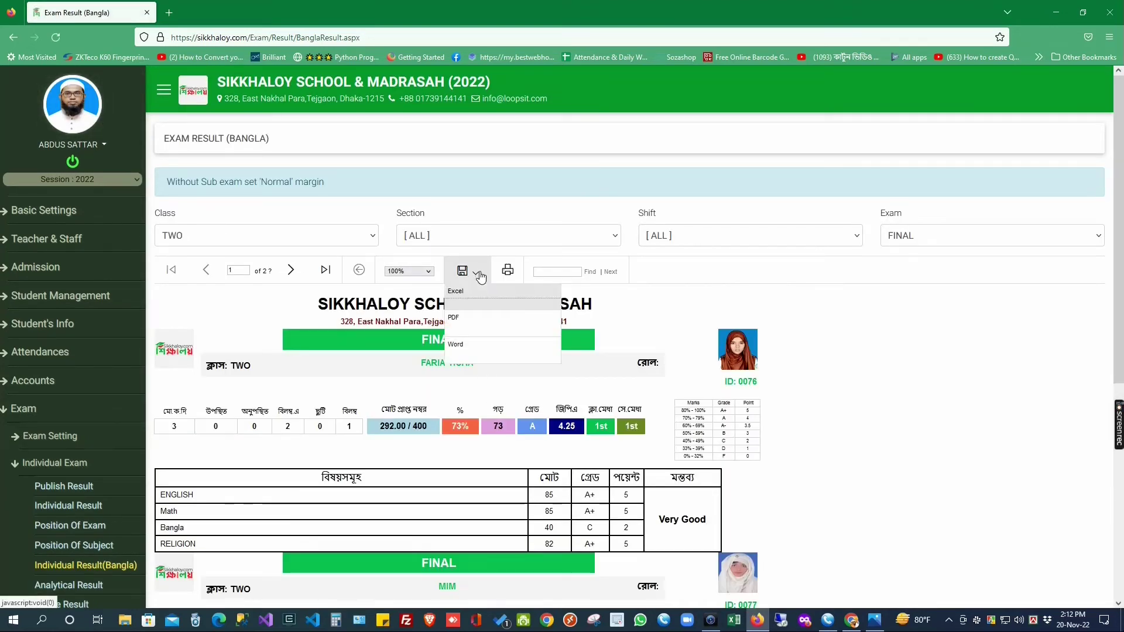
left_click(471, 352)
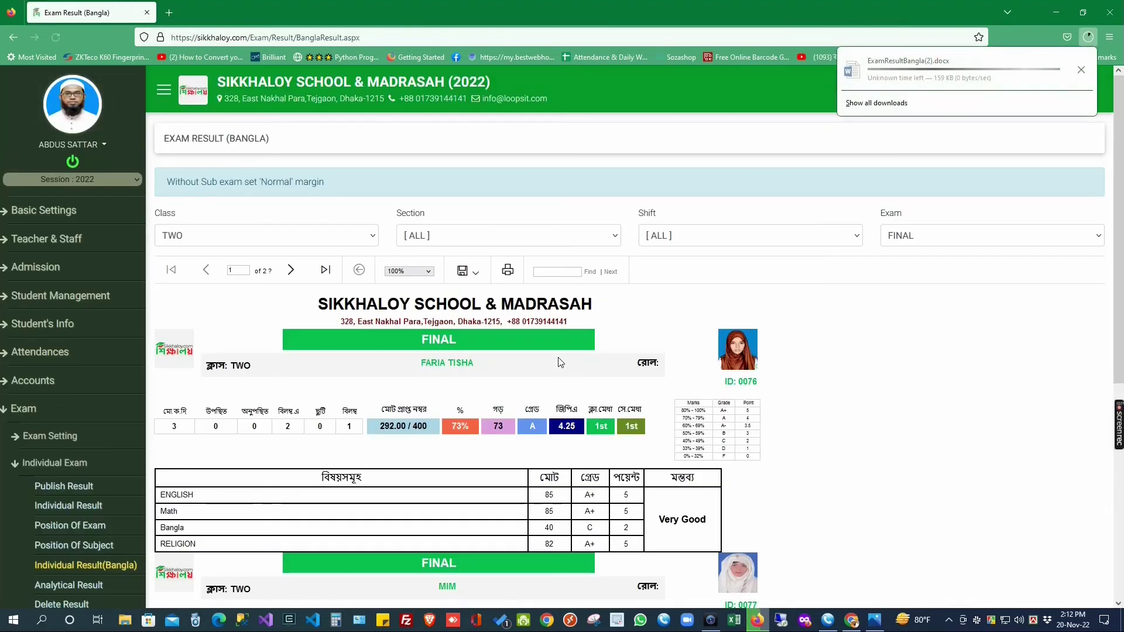
left_click(908, 66)
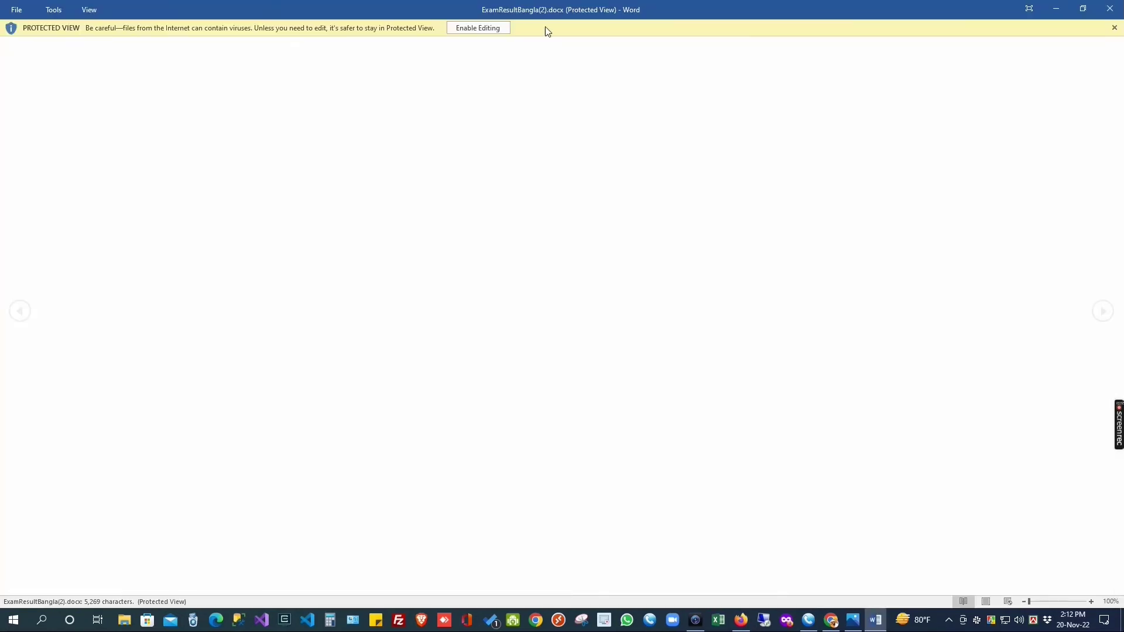
Step: Enable editing and set A4 paper, landscape orientation and Normal 1-inch margins
left_click(477, 27)
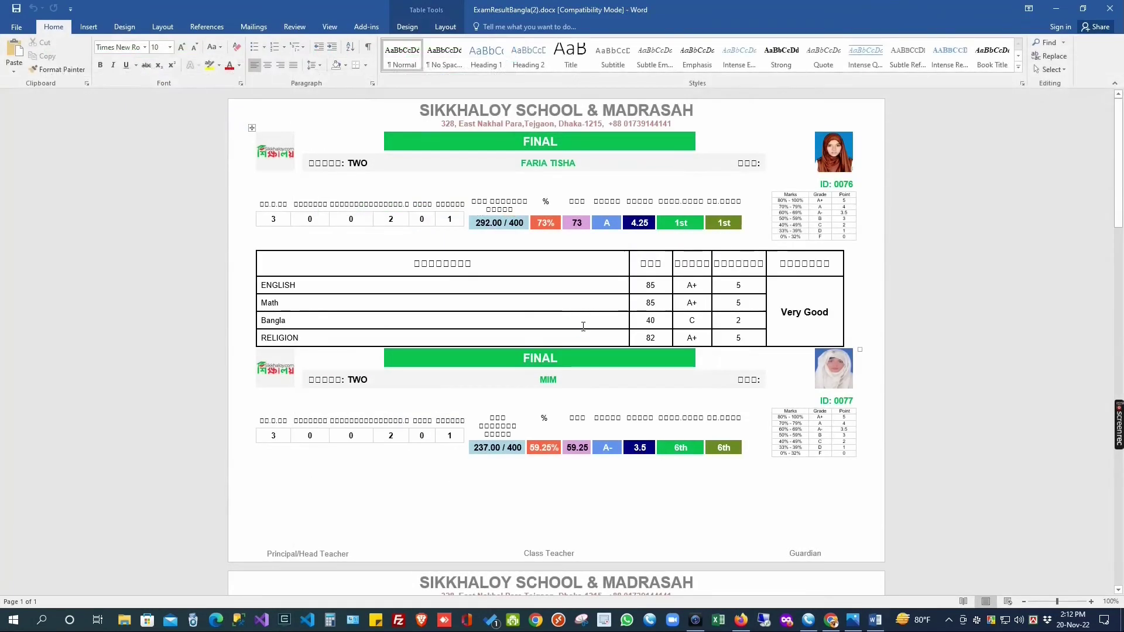
left_click(163, 27)
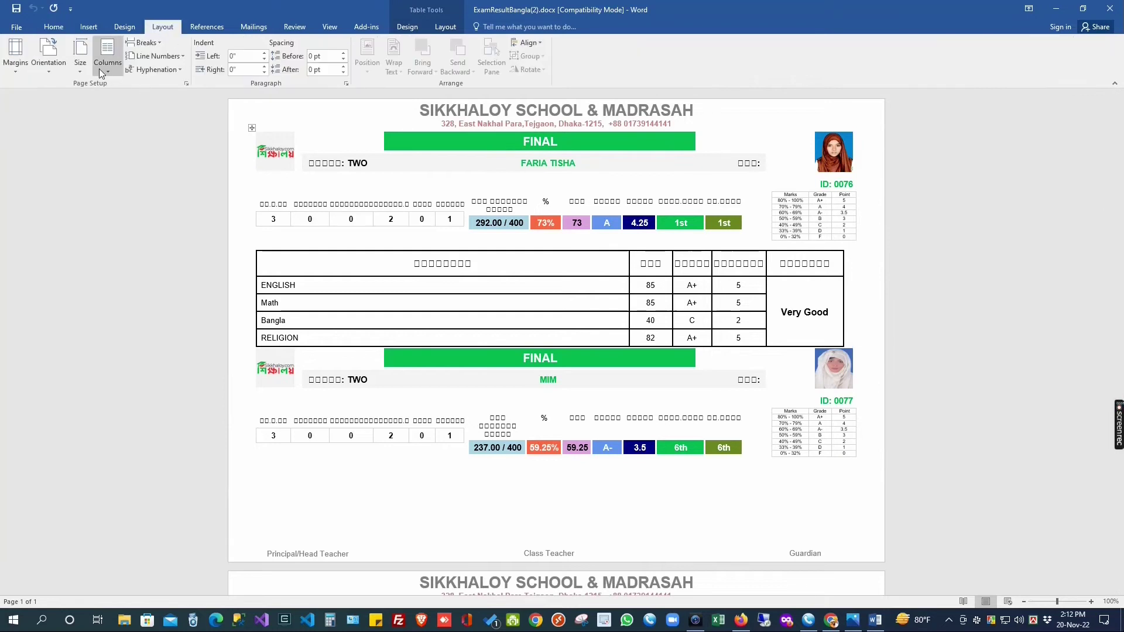
left_click(80, 54)
left_click(117, 293)
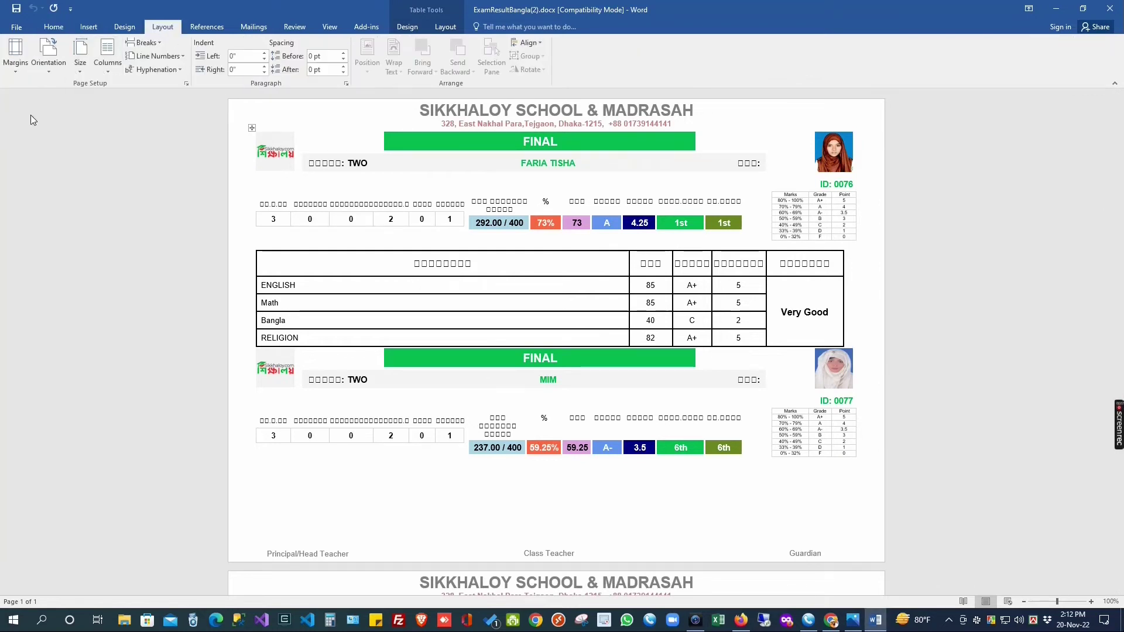
left_click(49, 54)
left_click(79, 117)
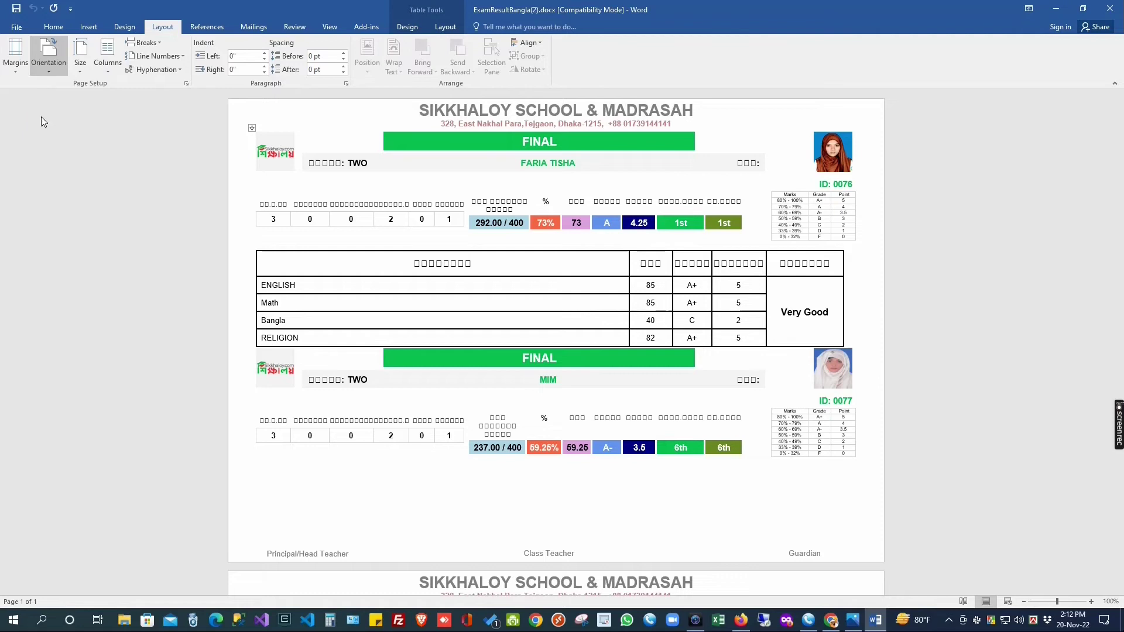
left_click(15, 68)
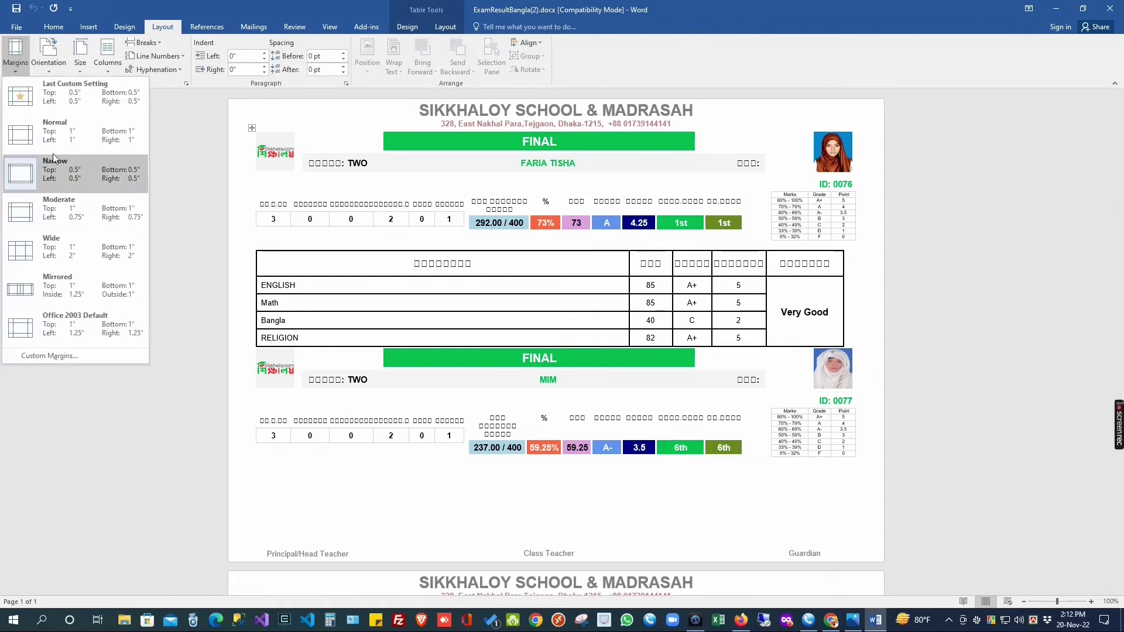
left_click(59, 131)
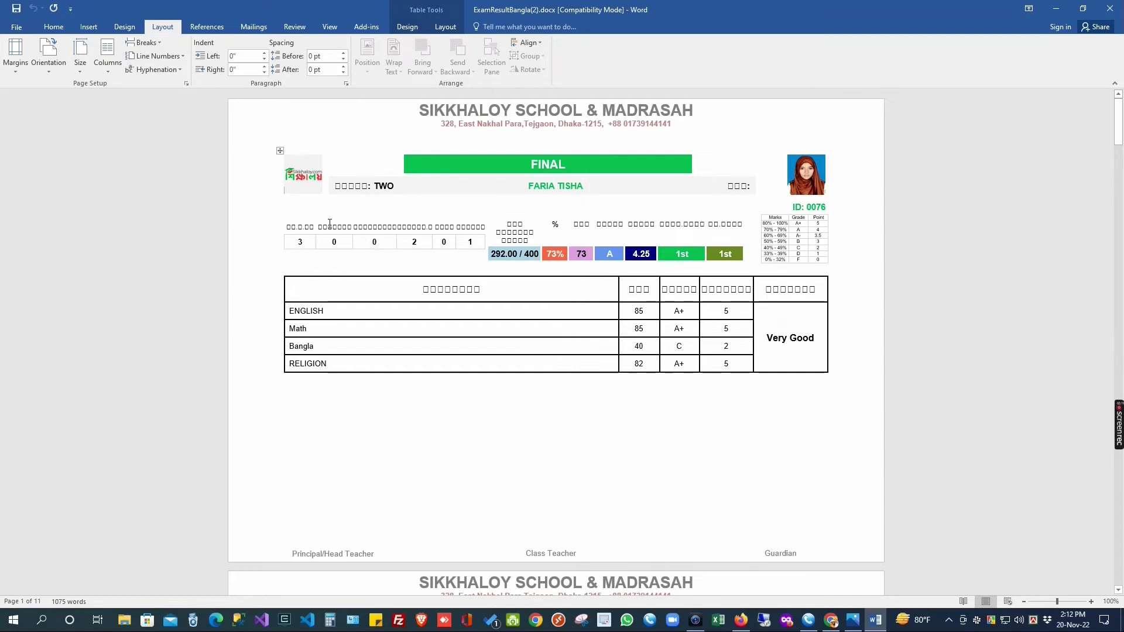
Step: Scroll through the laid-out pages and select the entire document
scroll(650, 381, "down", 5)
scroll(640, 442, "down", 2)
scroll(560, 419, "up", 7)
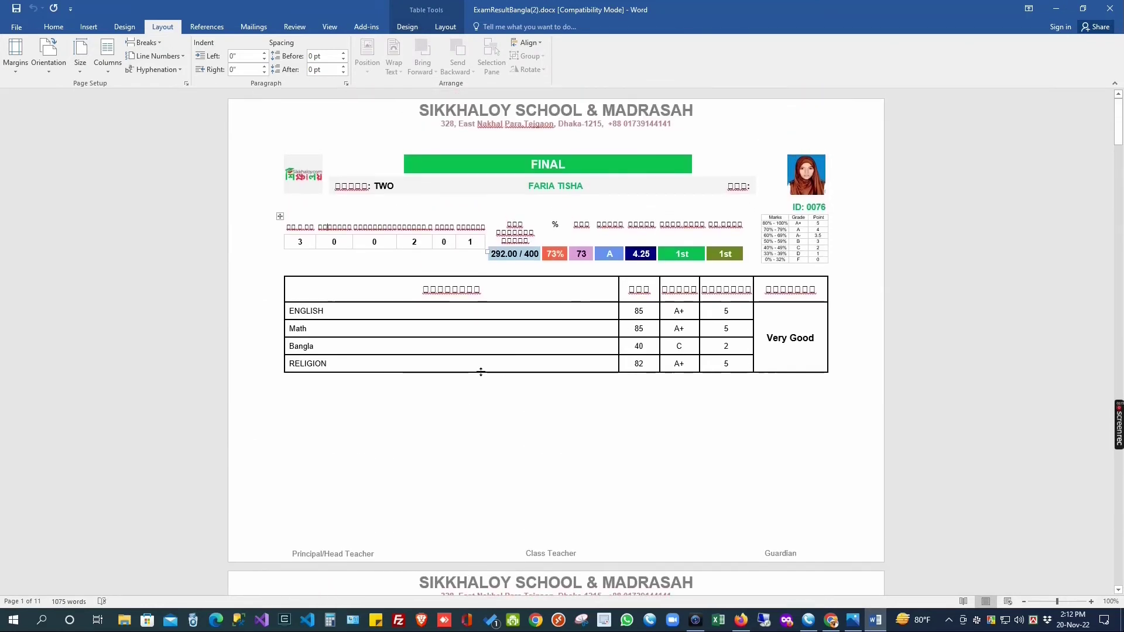
key("ctrl+a")
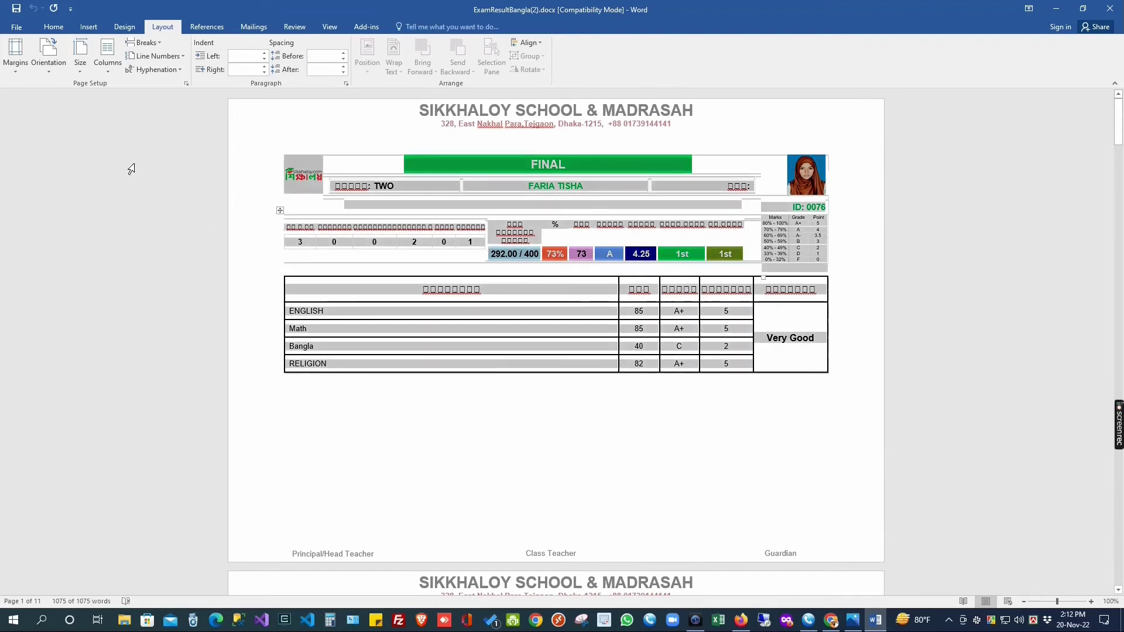
Step: Apply the Times New Roman font to the whole document, then click back below the marks table
left_click(55, 27)
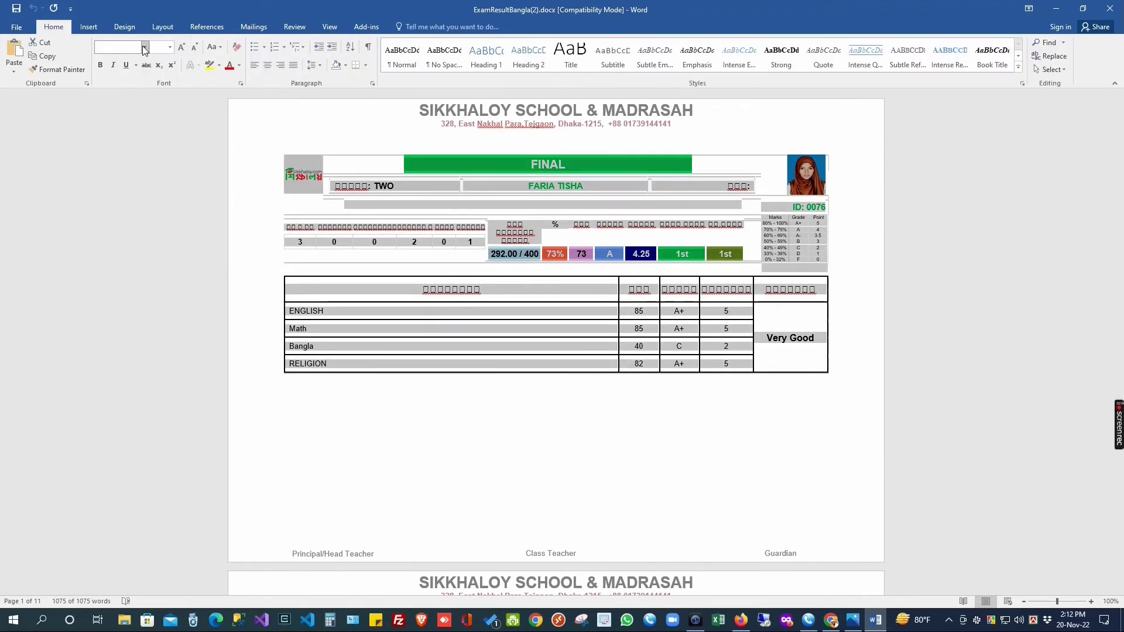
left_click(144, 48)
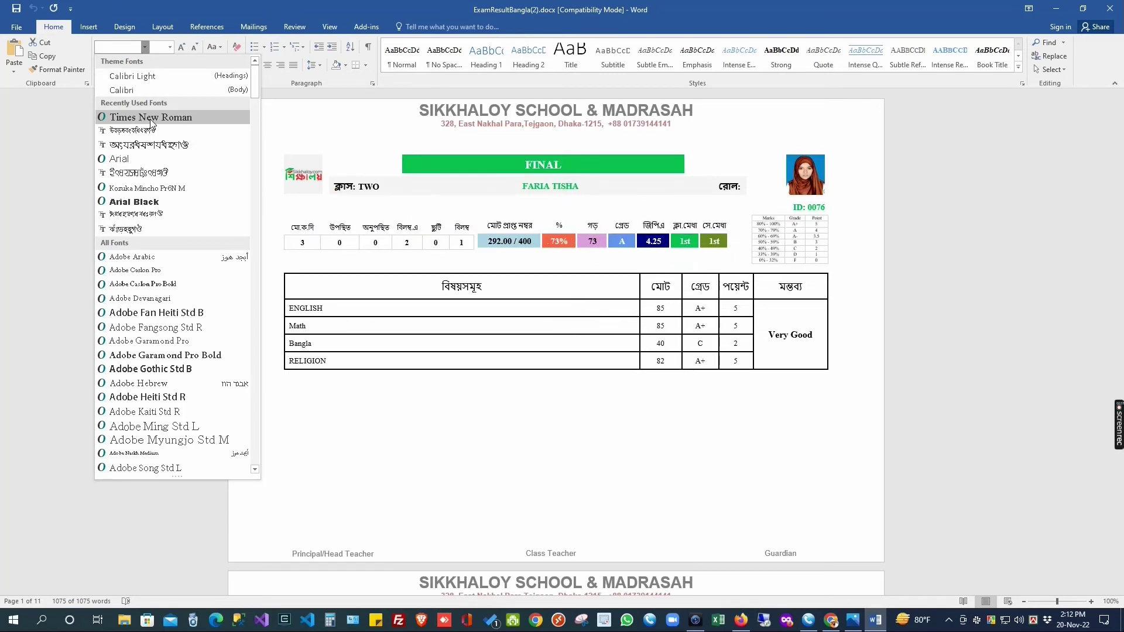
left_click(150, 118)
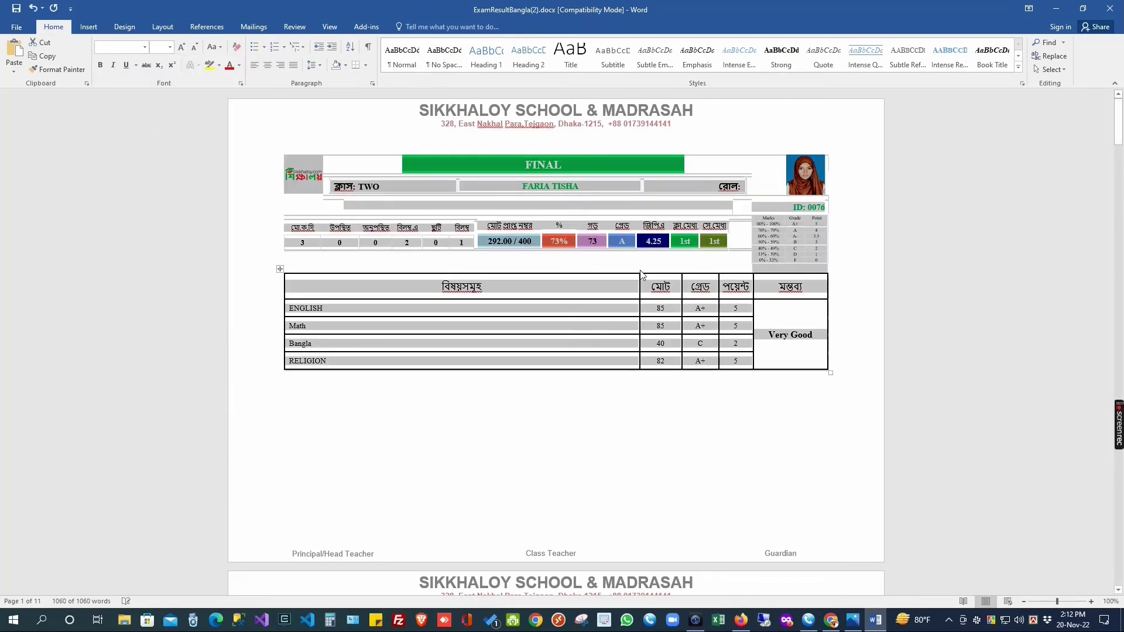
left_click(559, 186)
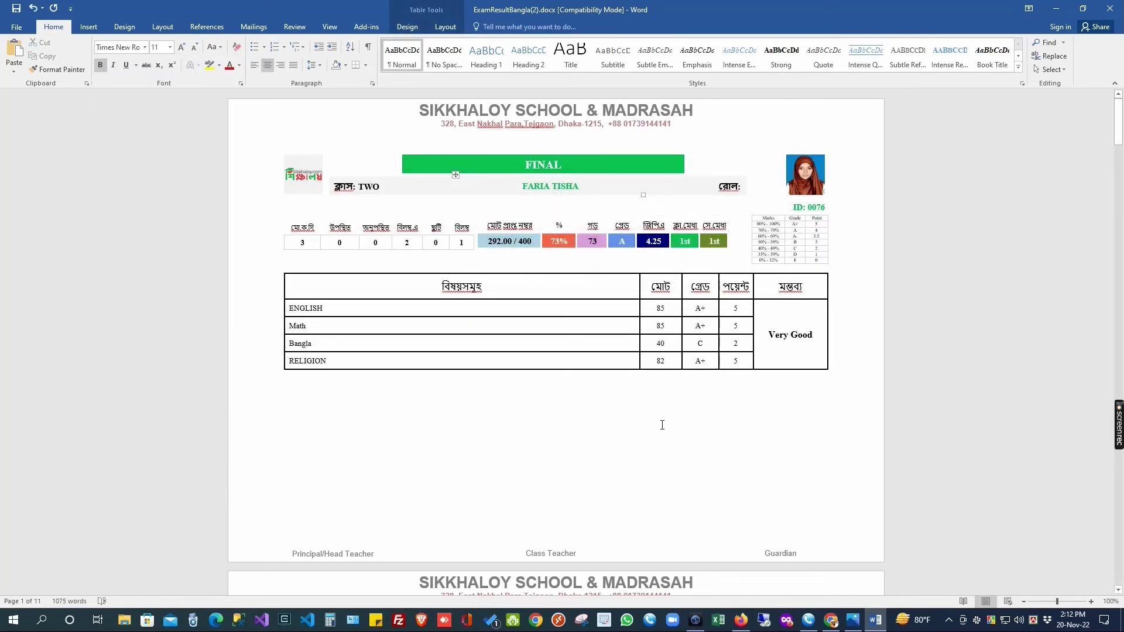
left_click(499, 141)
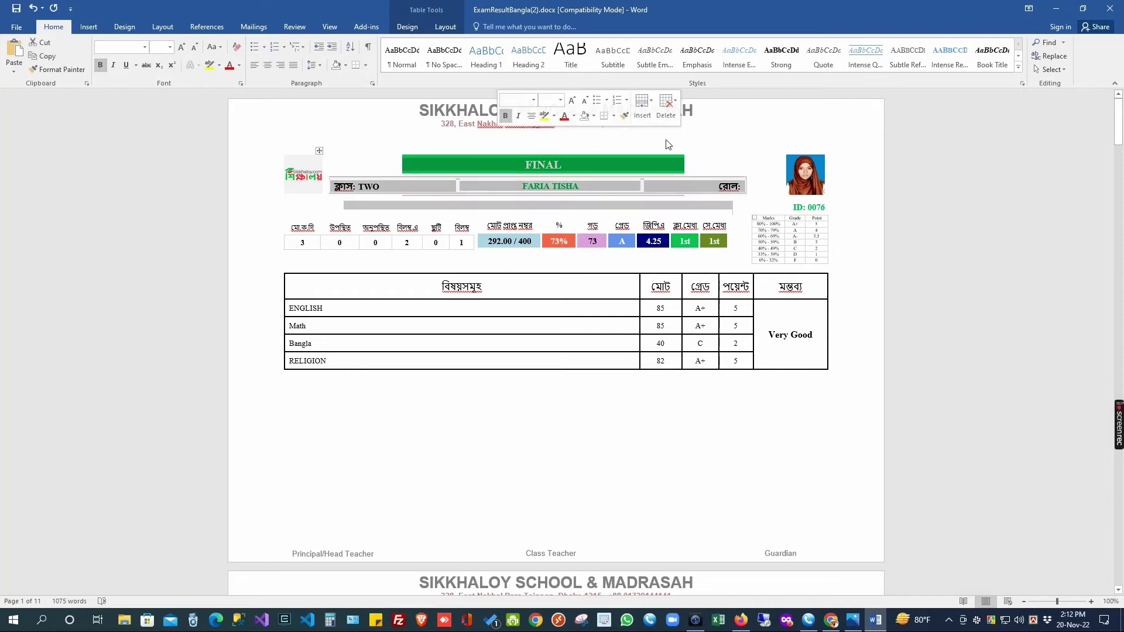
left_click(689, 307)
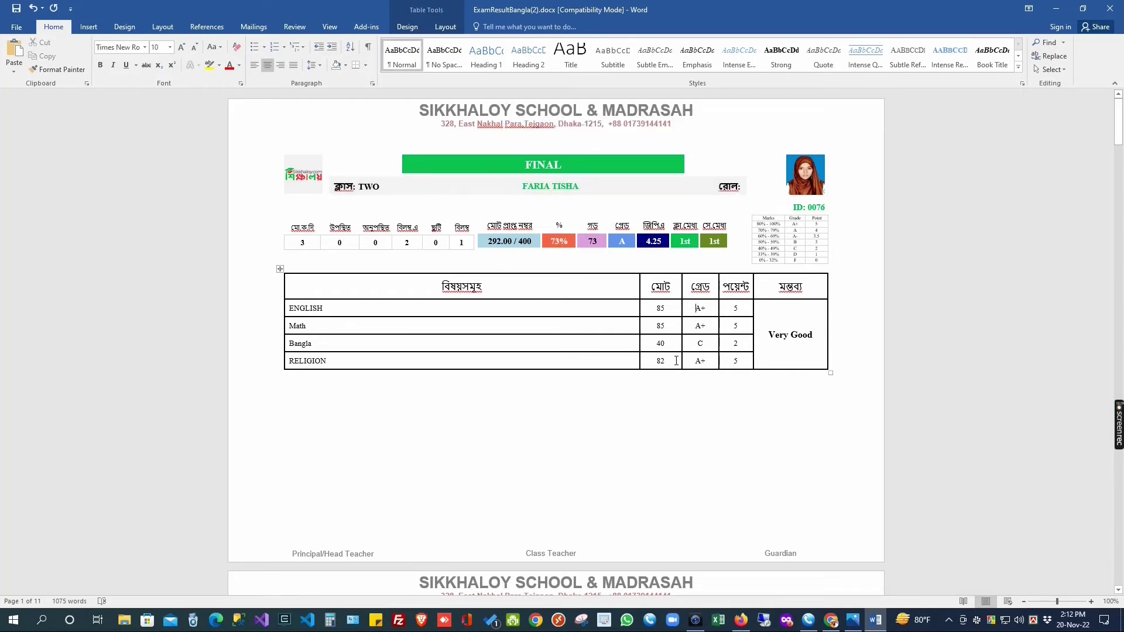
left_click(293, 554)
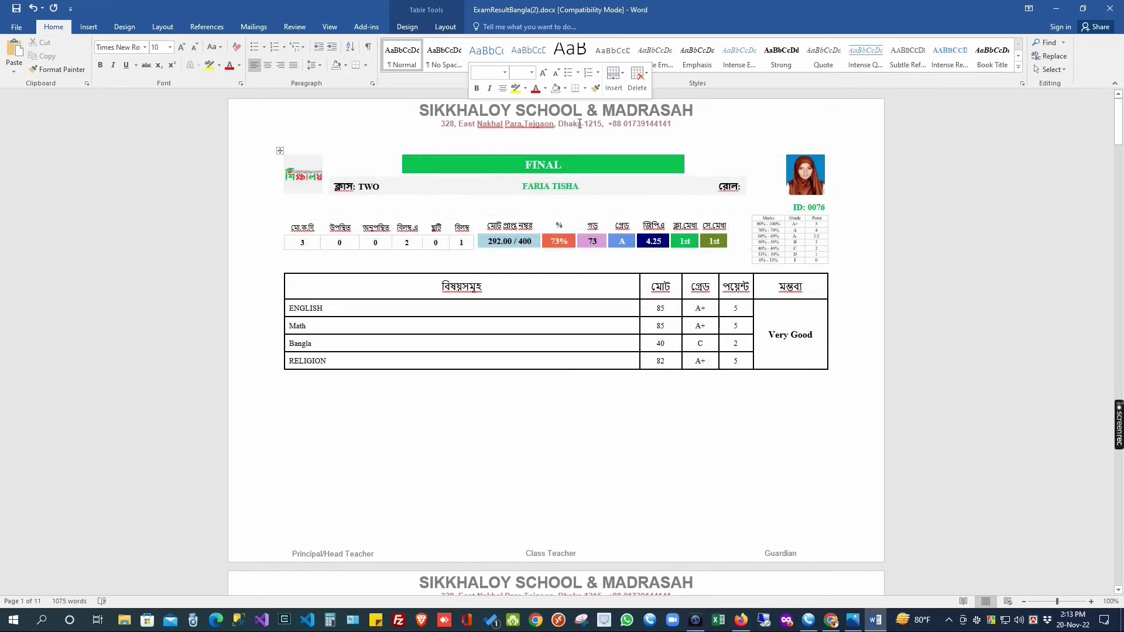
Step: Delete the school name and address lines from the page header
double_click(468, 117)
left_click_drag(696, 125, 413, 110)
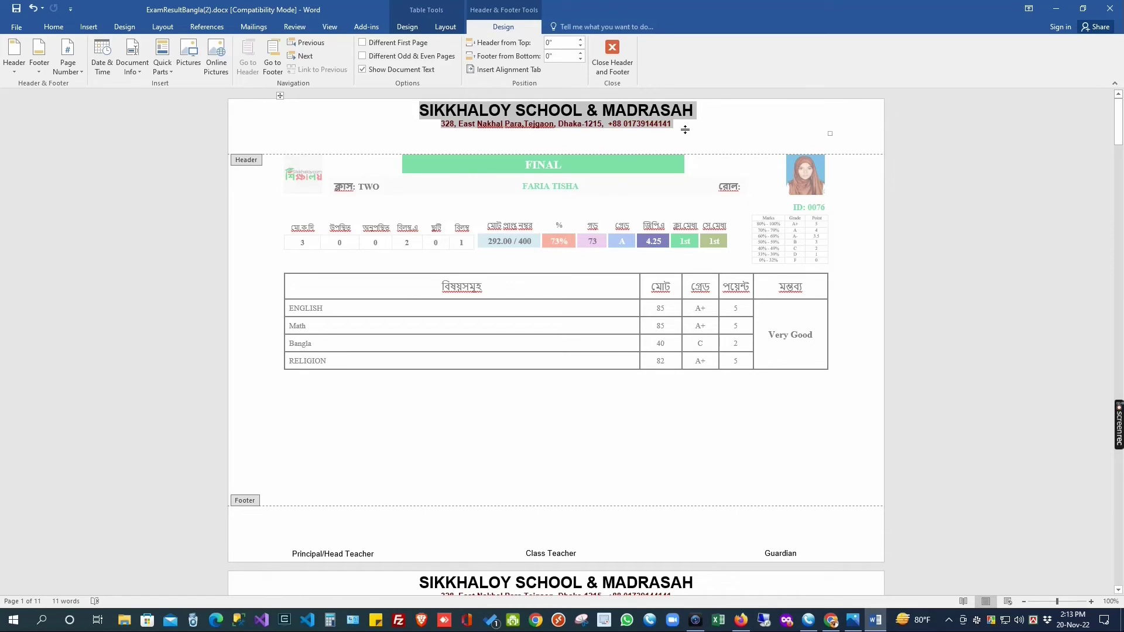
key("Delete")
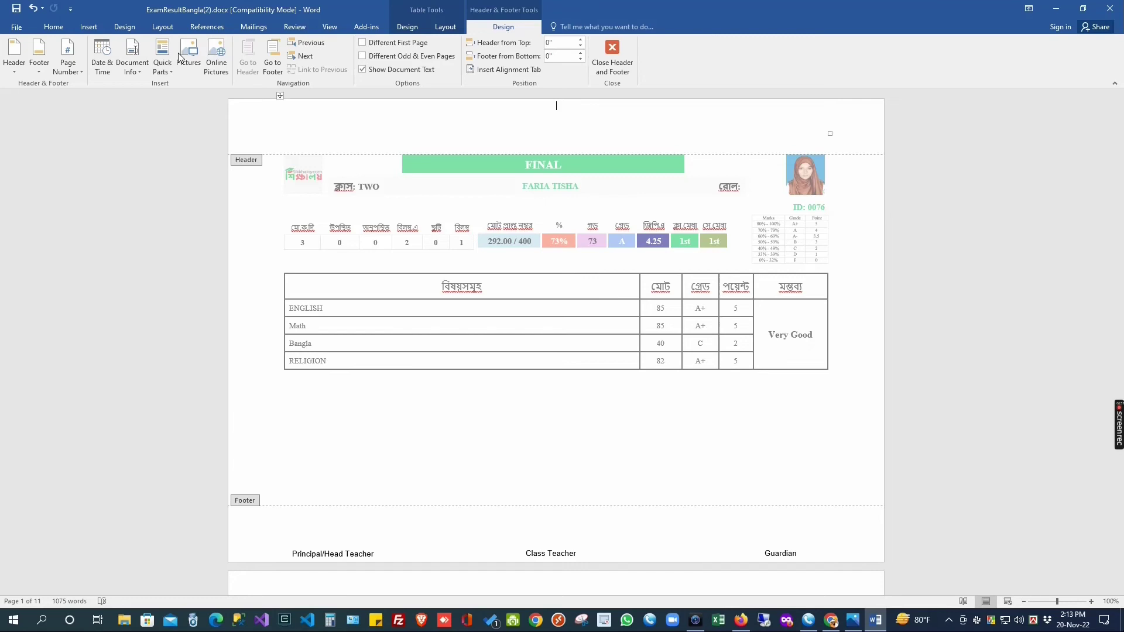
Step: Insert the Desktop picture Capture.png into the header, widen it to 8.91", and return to the body
left_click(188, 54)
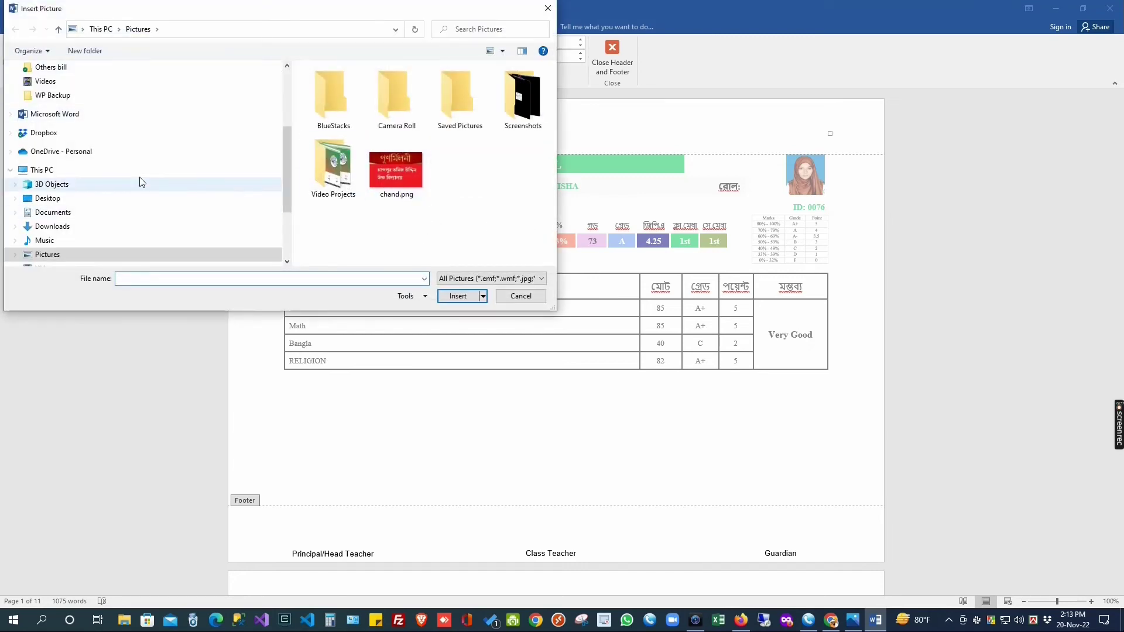
scroll(34, 185, "up", 5)
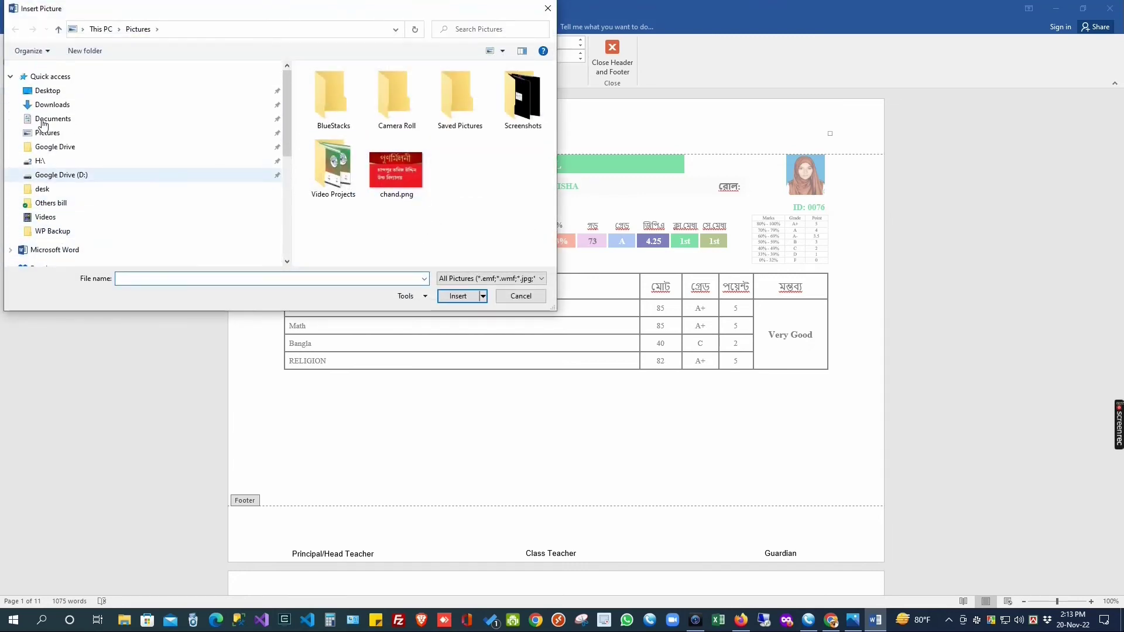
left_click(52, 95)
scroll(469, 177, "down", 2)
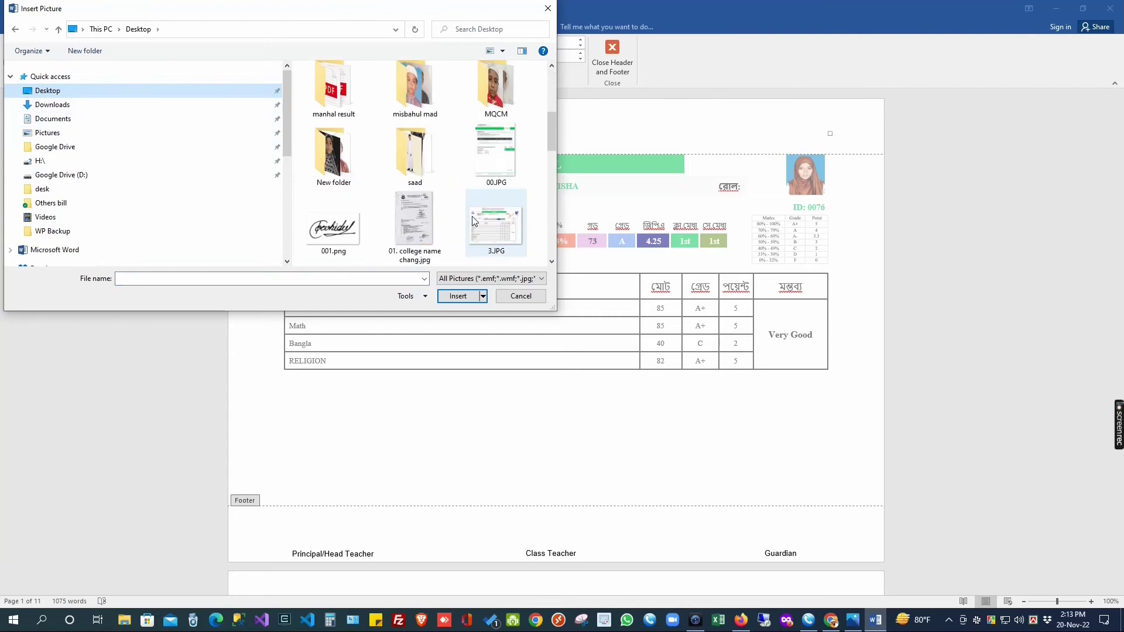
scroll(441, 220, "down", 4)
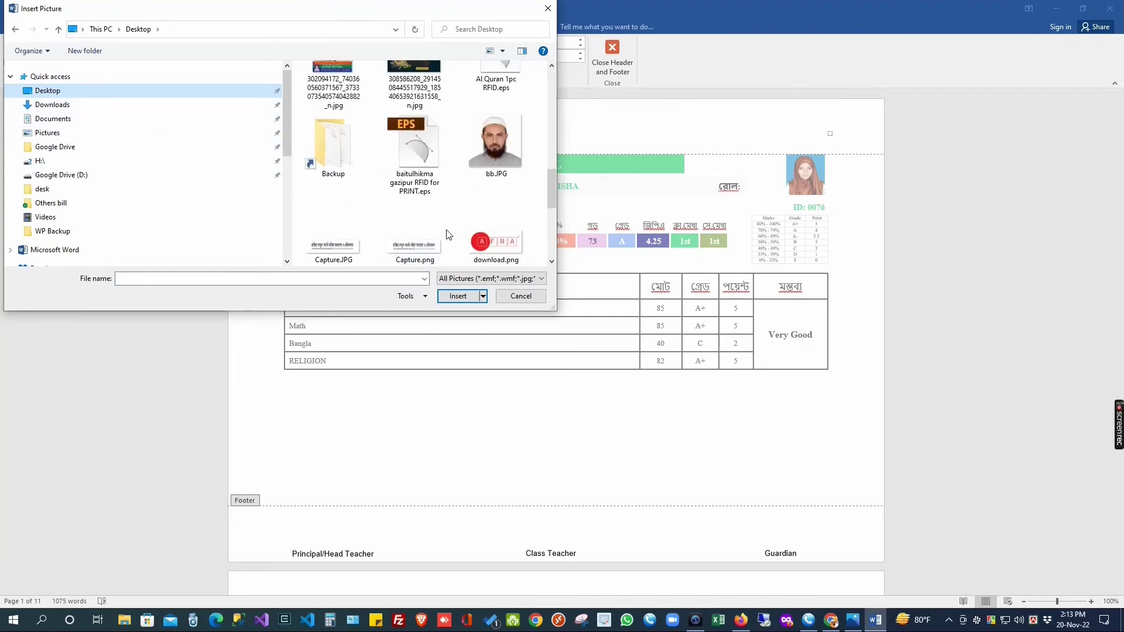
scroll(462, 193, "up", 1)
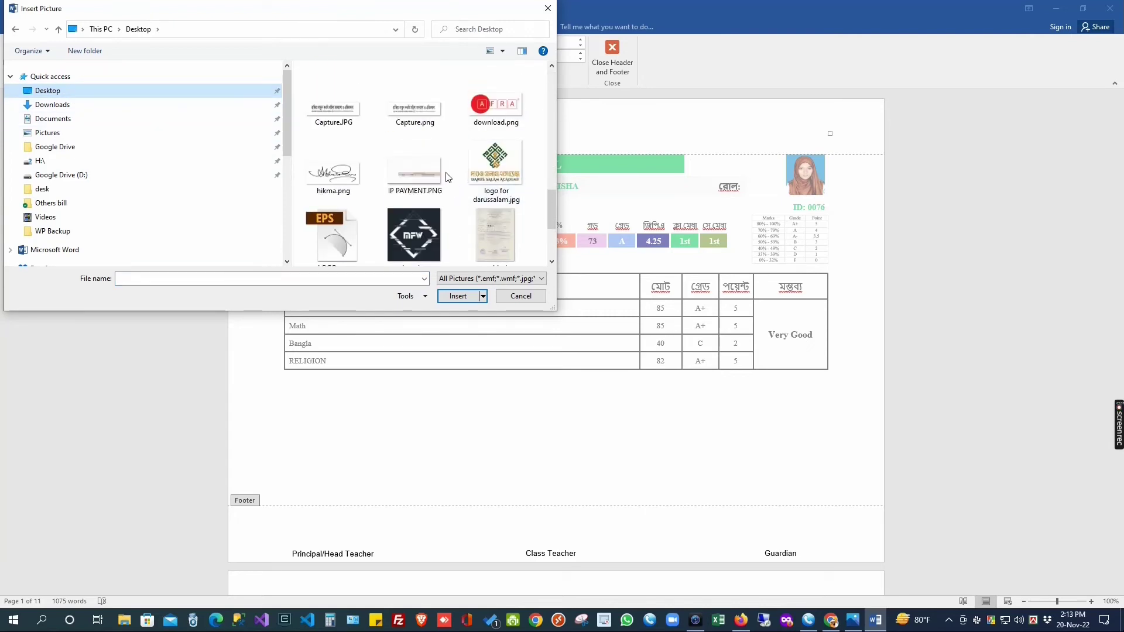
double_click(416, 107)
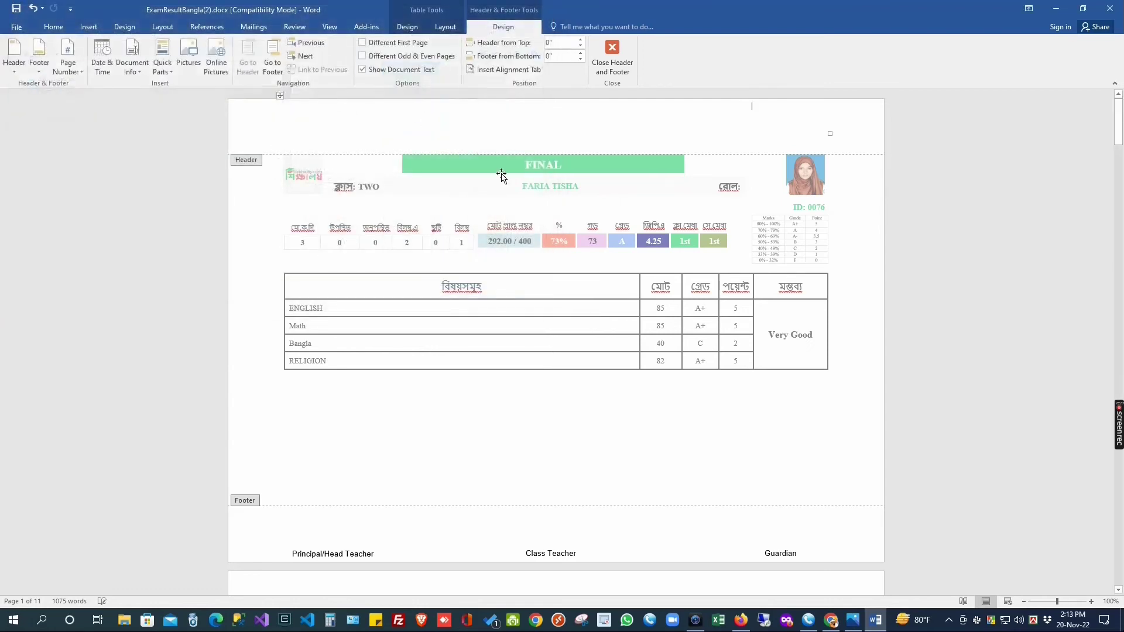
left_click_drag(752, 146, 859, 151)
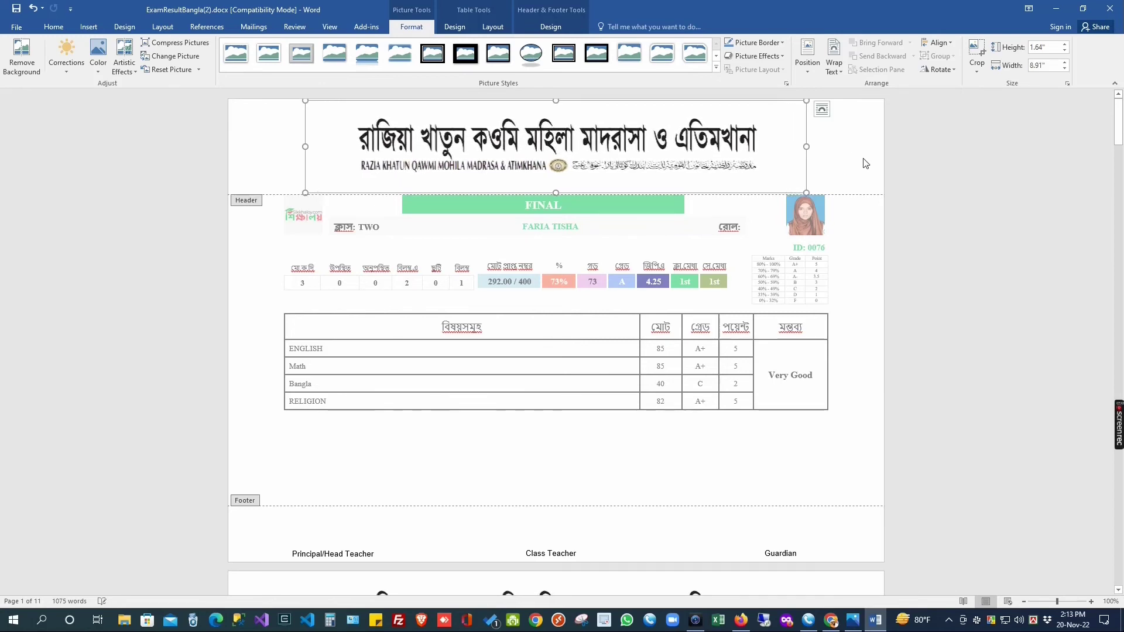
double_click(742, 443)
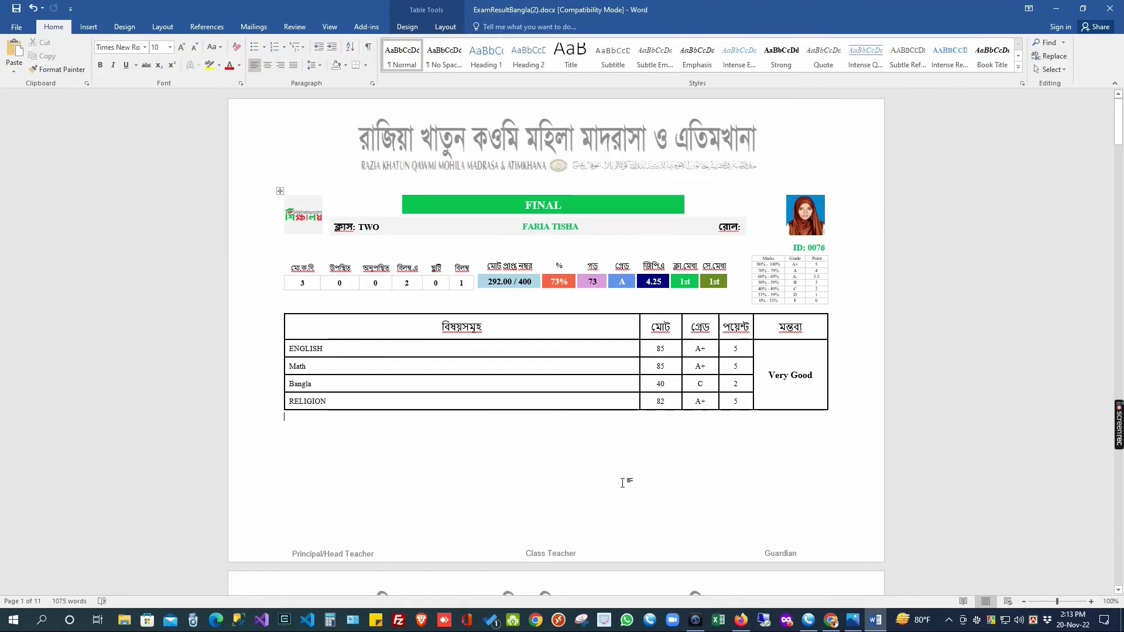
Step: Add a new line below Guardian in the footer, then leave footer editing
scroll(622, 483, "down", 4)
scroll(523, 466, "up", 2)
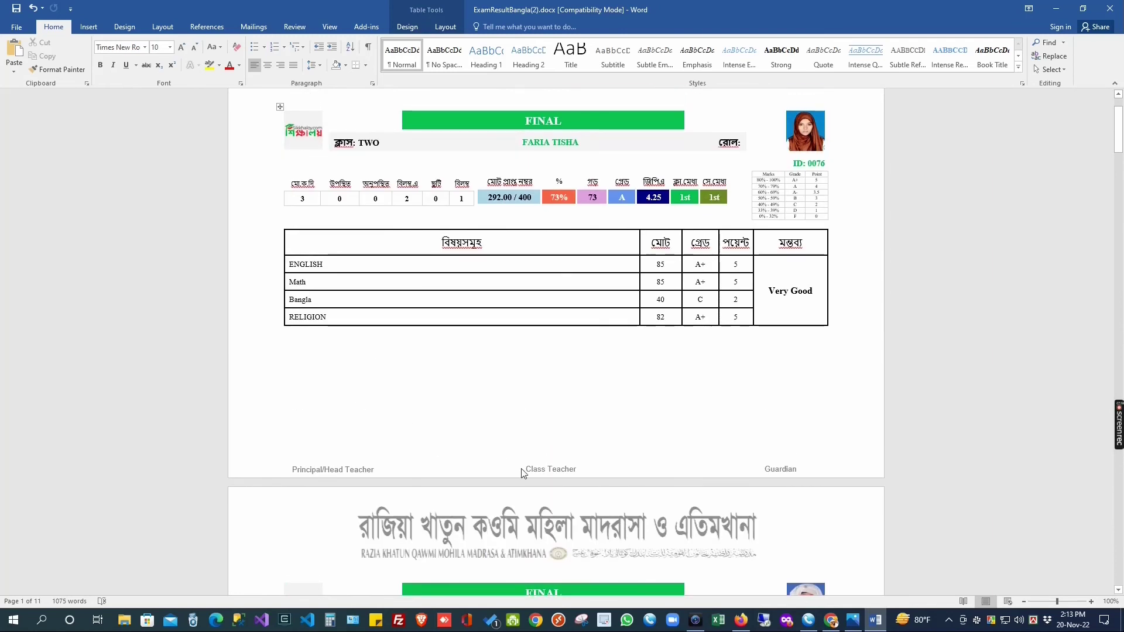
double_click(522, 469)
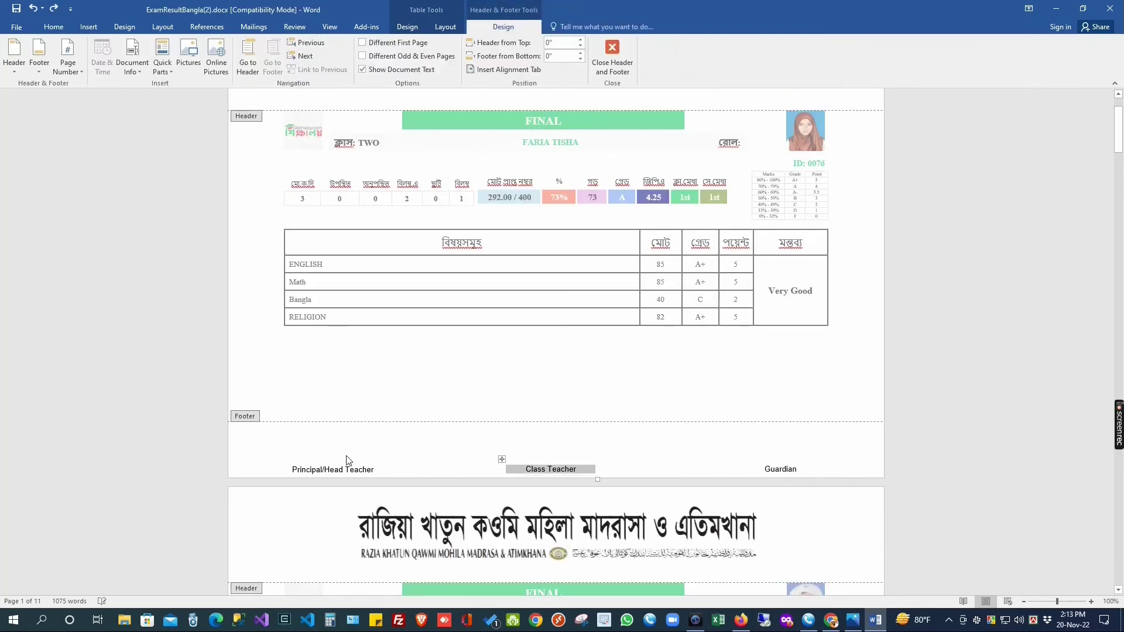
left_click(836, 470)
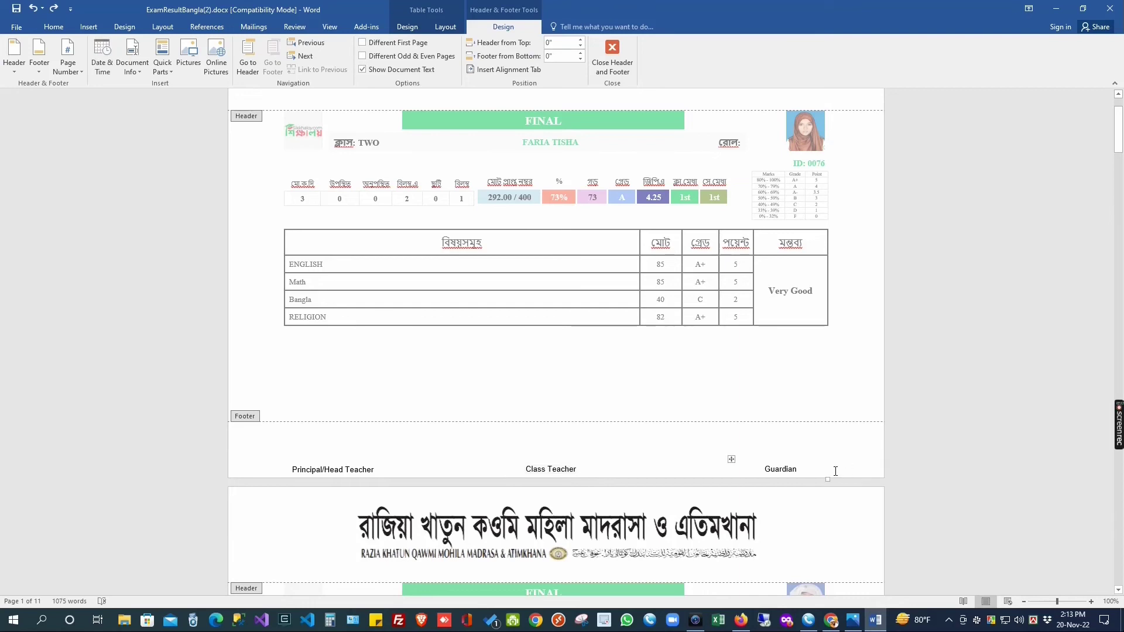
key("Return")
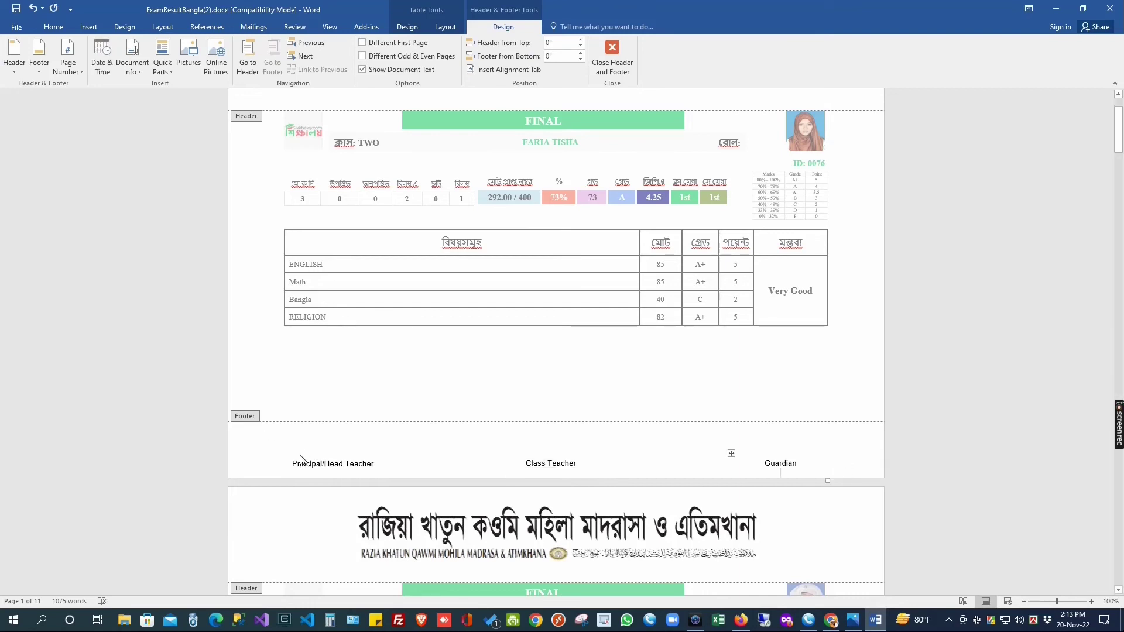
left_click(301, 459)
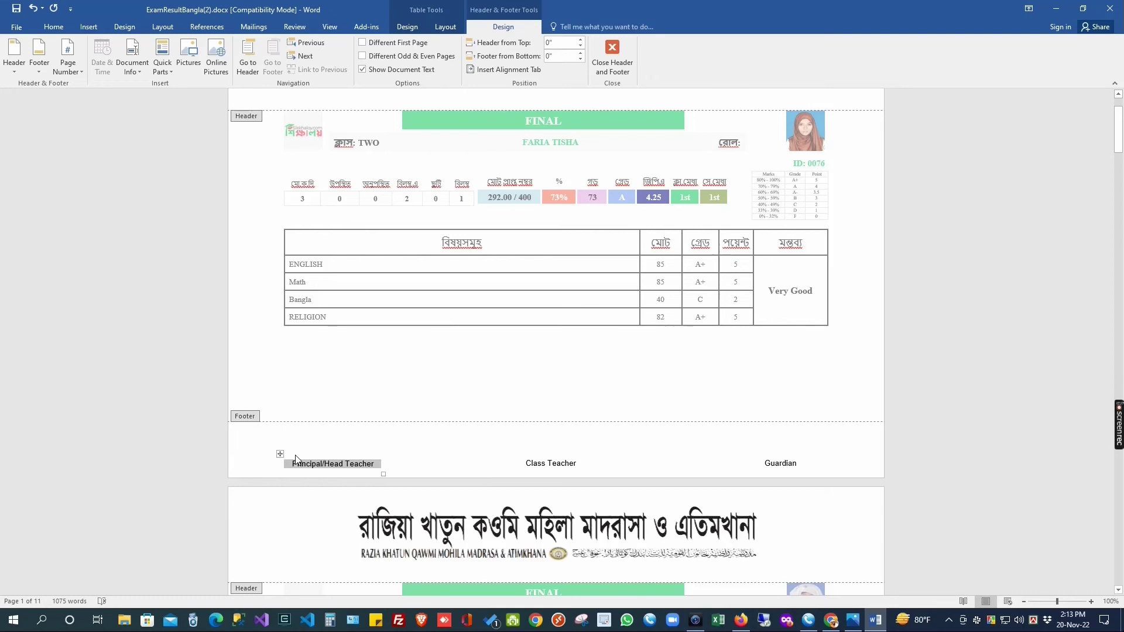
key("Escape")
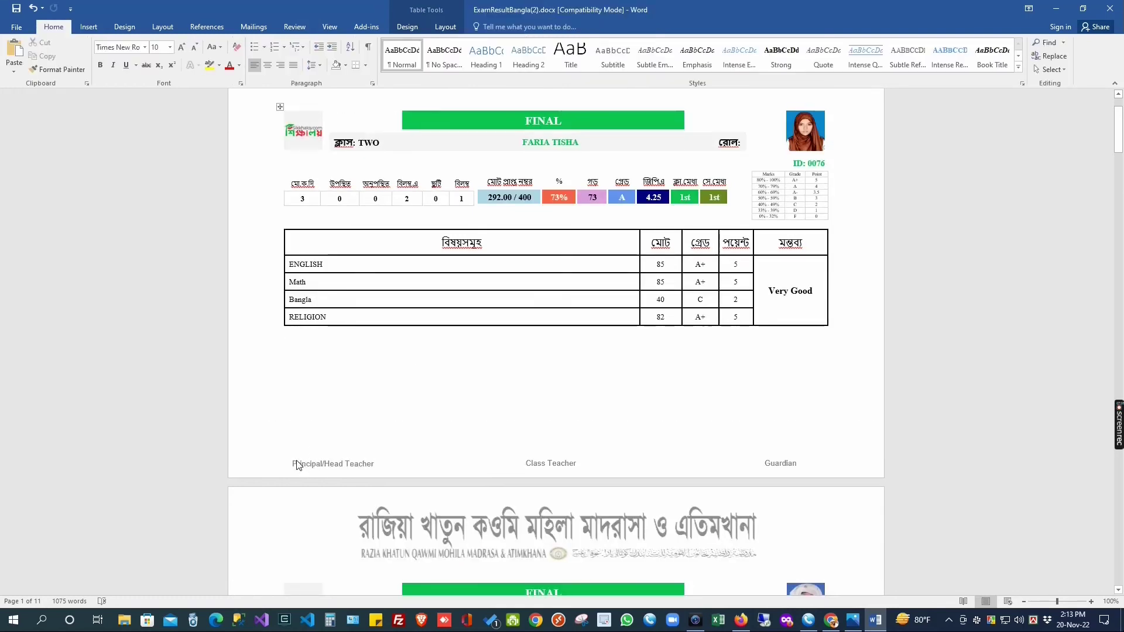
Step: Reopen the footer with the cursor in Principal/Head Teacher and undo the last change
double_click(298, 464)
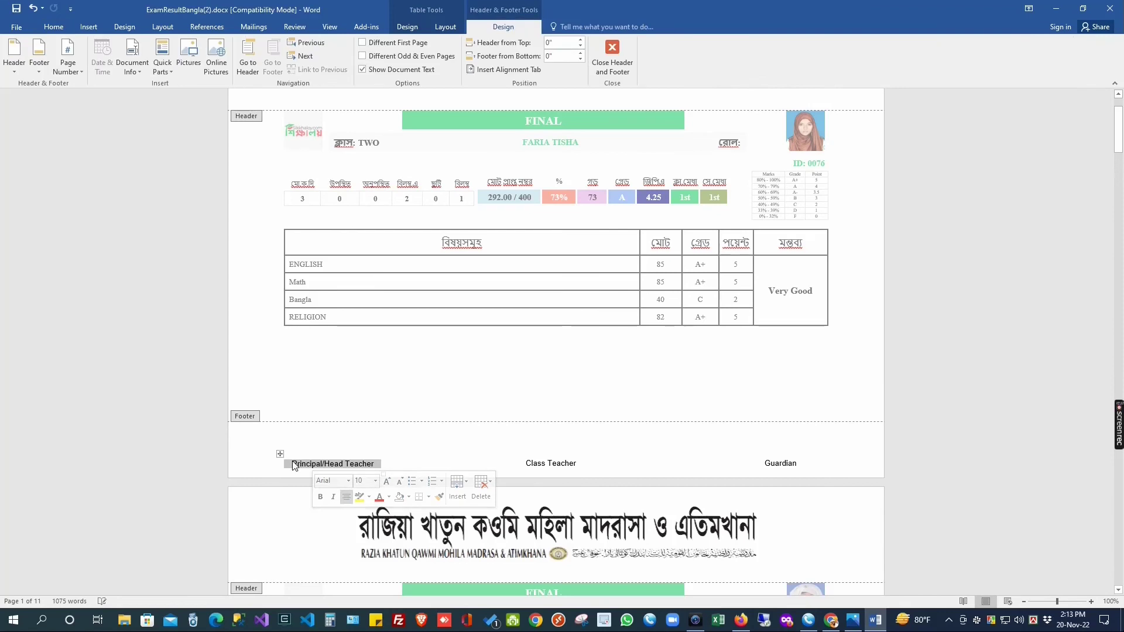
left_click(294, 456)
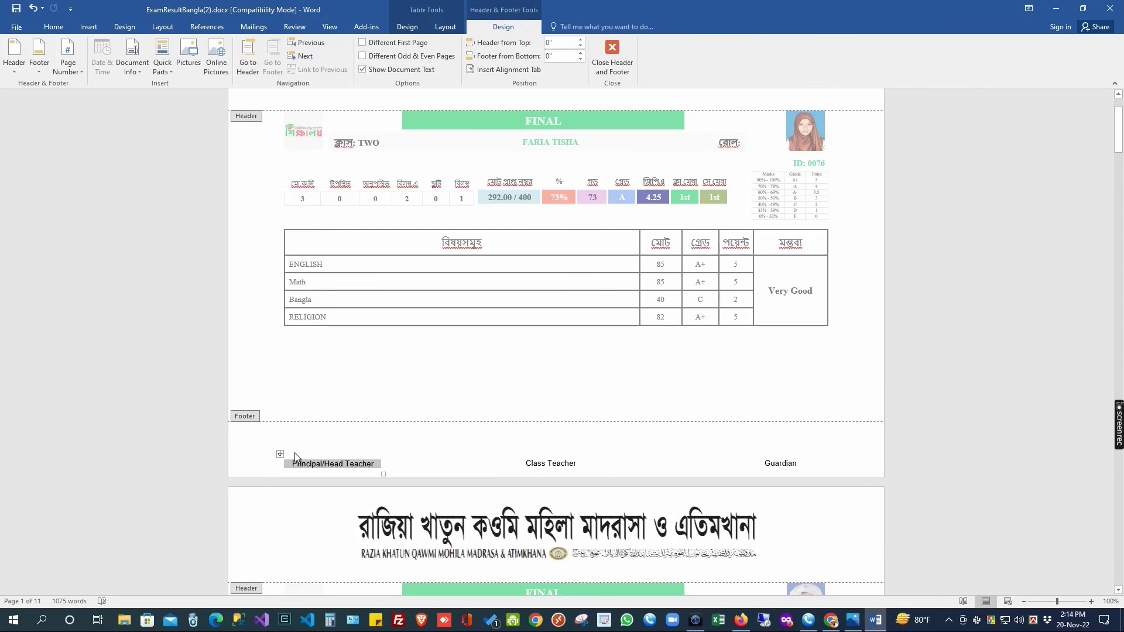
left_click(300, 451)
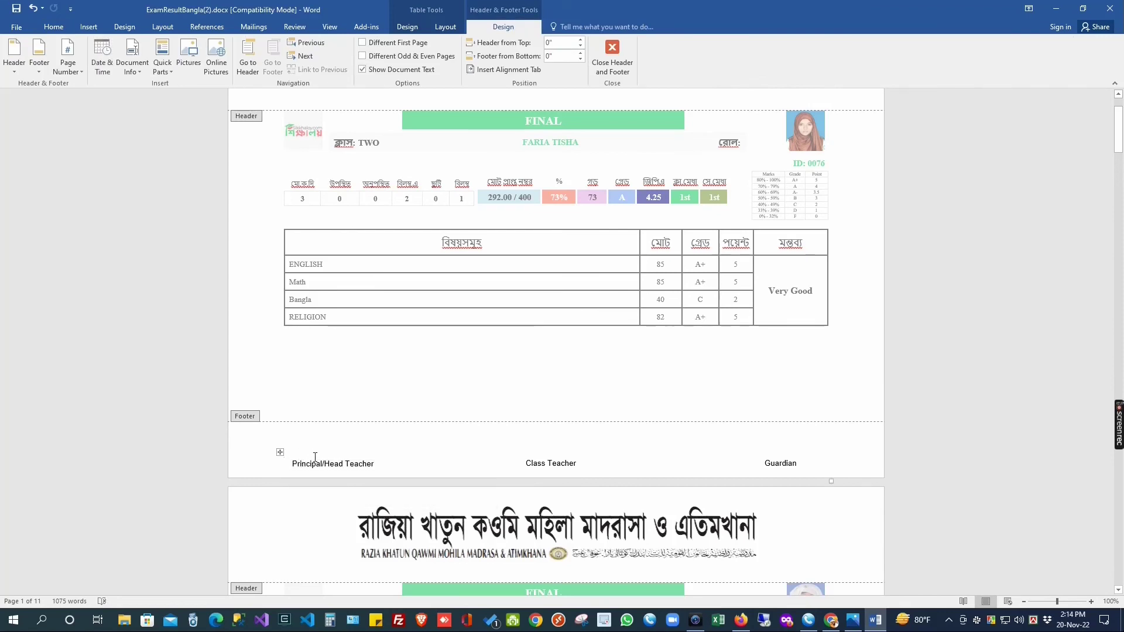
key("ctrl+z")
Step: Insert the Desktop picture 001.png into the footer as the principal's signature
left_click(179, 47)
scroll(336, 189, "down", 4)
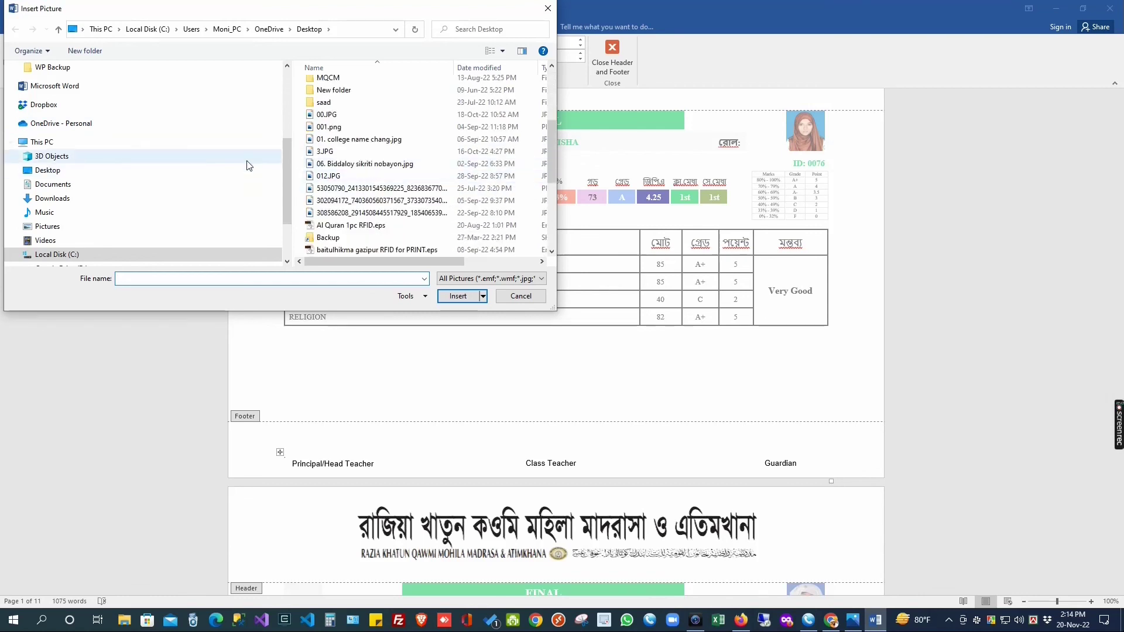
scroll(51, 110, "up", 4)
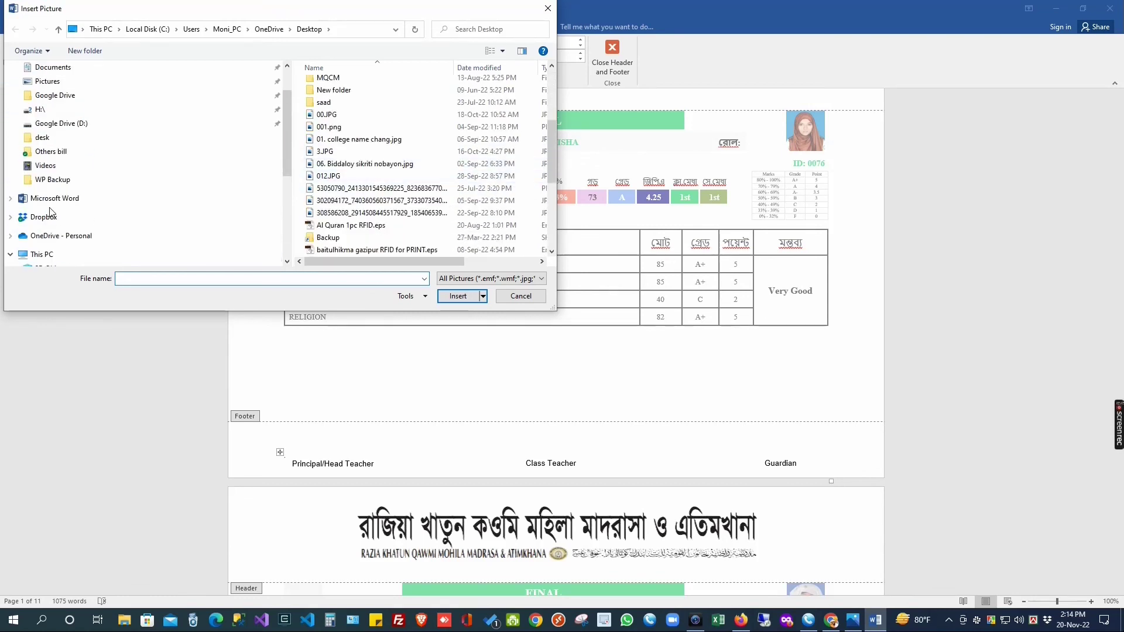
left_click(33, 93)
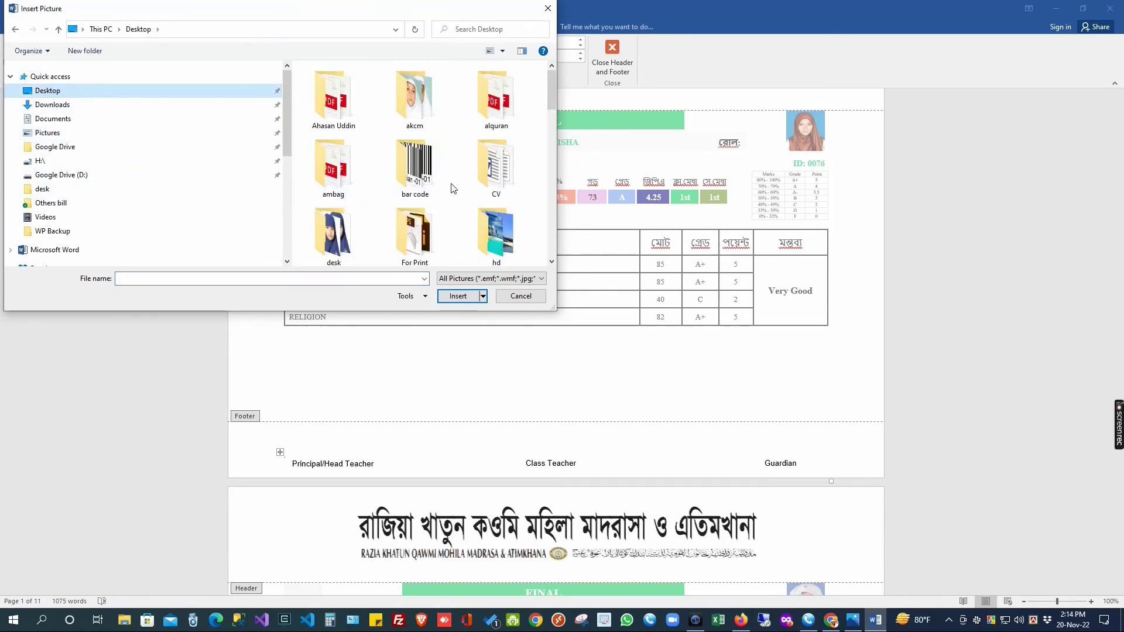
left_click(341, 229)
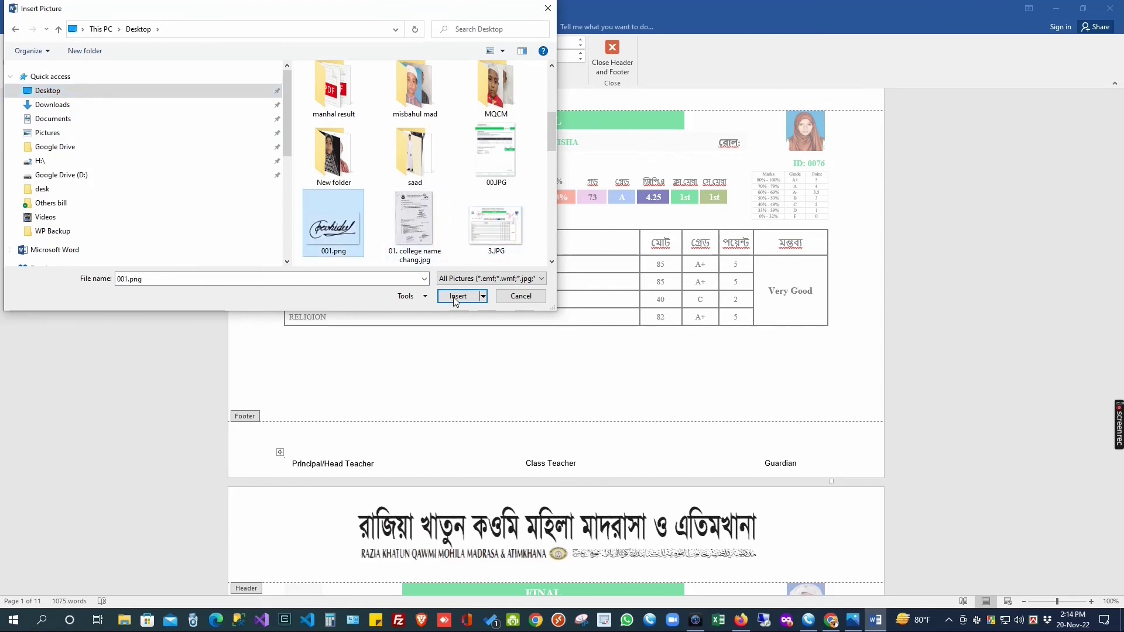
left_click(457, 296)
Step: Shrink the signature to about 0.81" tall above Principal/Head Teacher and lower Class Teacher a line
mouse_move(481, 346)
left_mouse_down()
mouse_move(367, 407)
mouse_move(376, 439)
left_mouse_up()
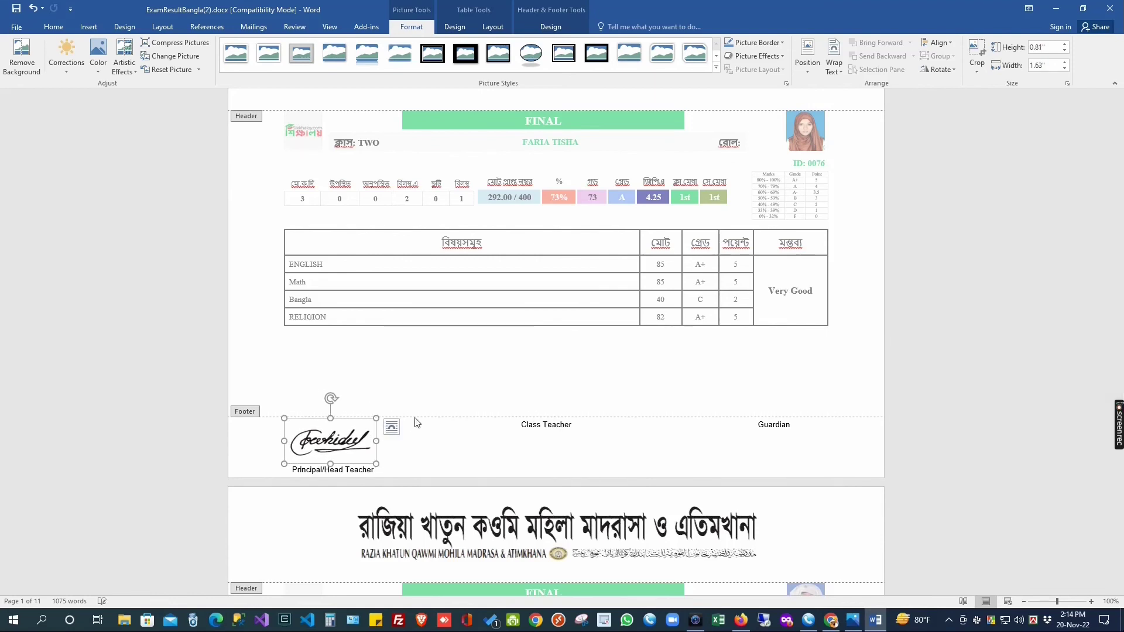
left_click(460, 433)
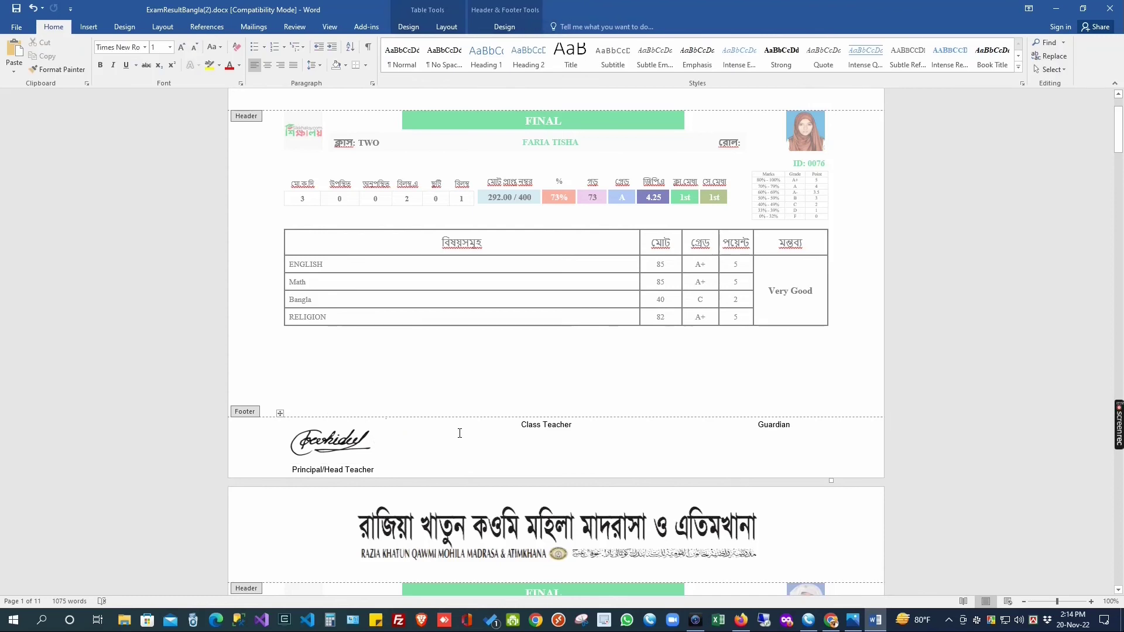
left_click(513, 425)
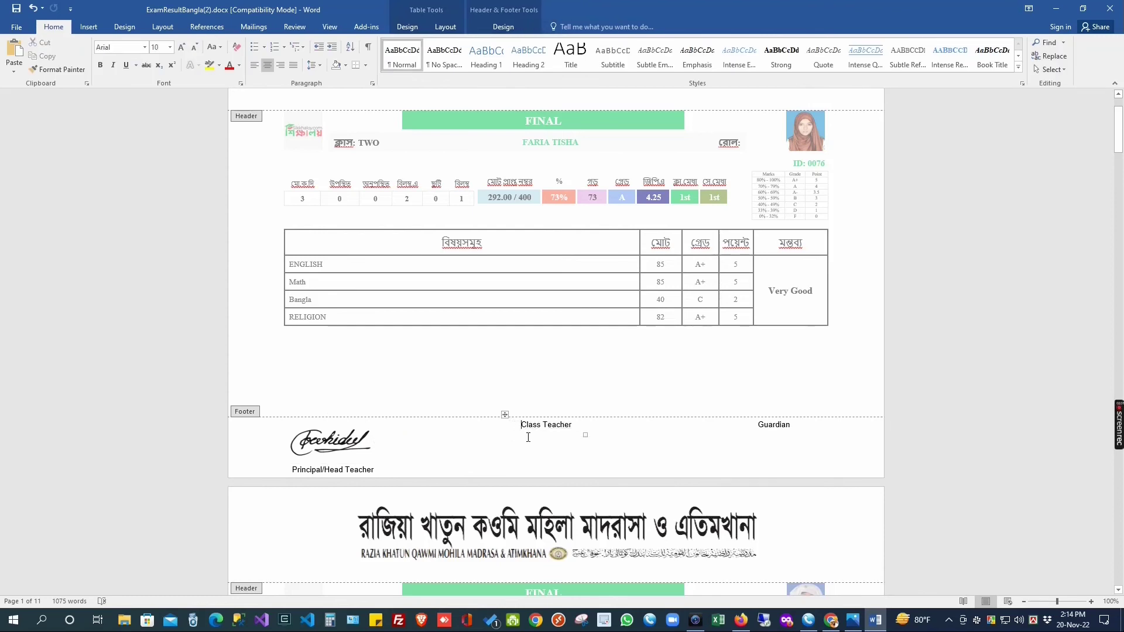
key("ctrl+z")
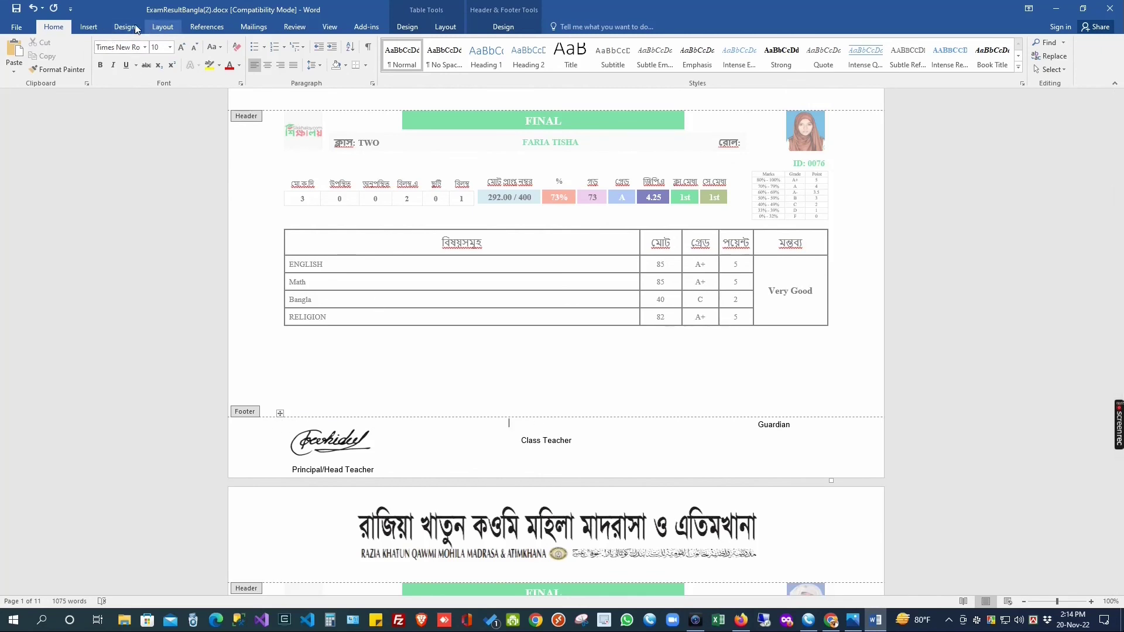
Step: Insert the Desktop picture hikma.png into the footer above Class Teacher
left_click(89, 30)
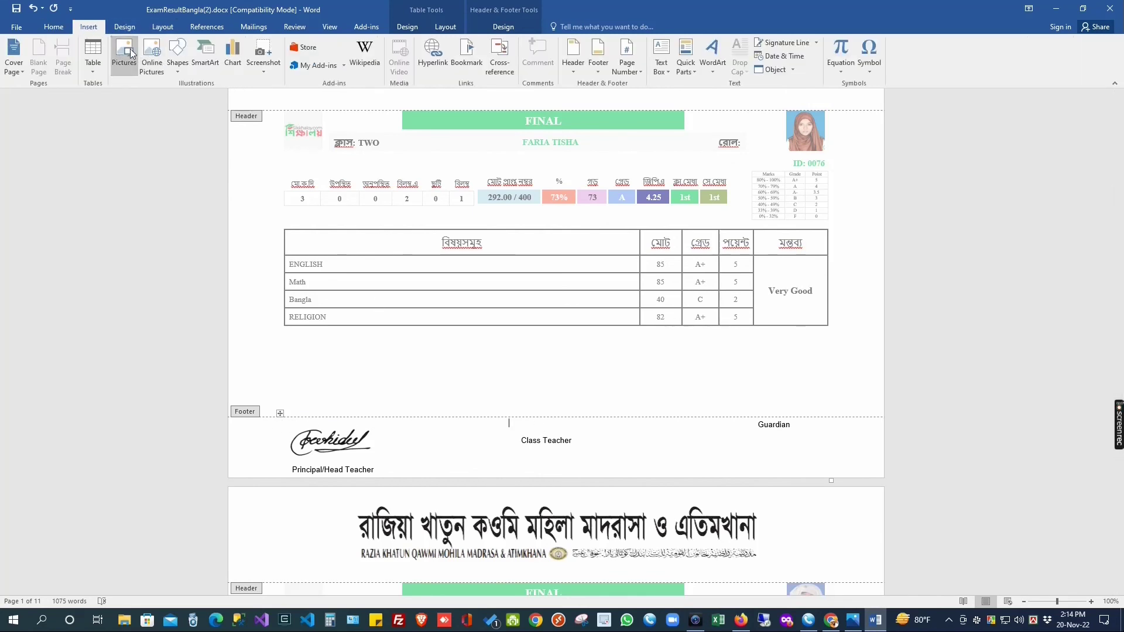
left_click(130, 53)
scroll(377, 171, "down", 1)
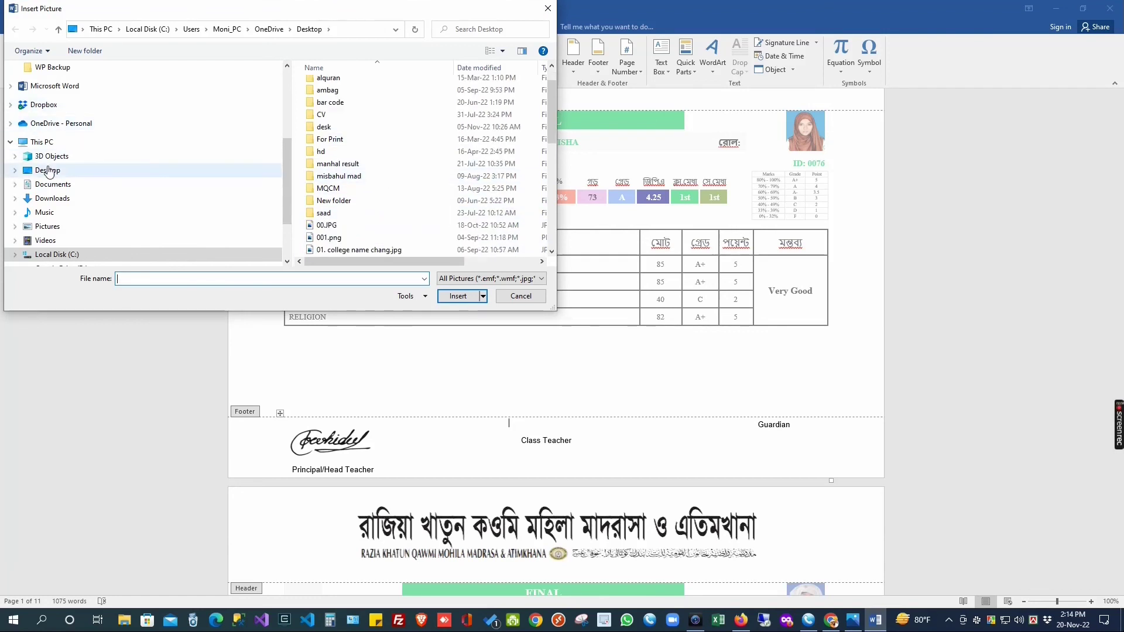
left_click(48, 171)
scroll(501, 217, "down", 3)
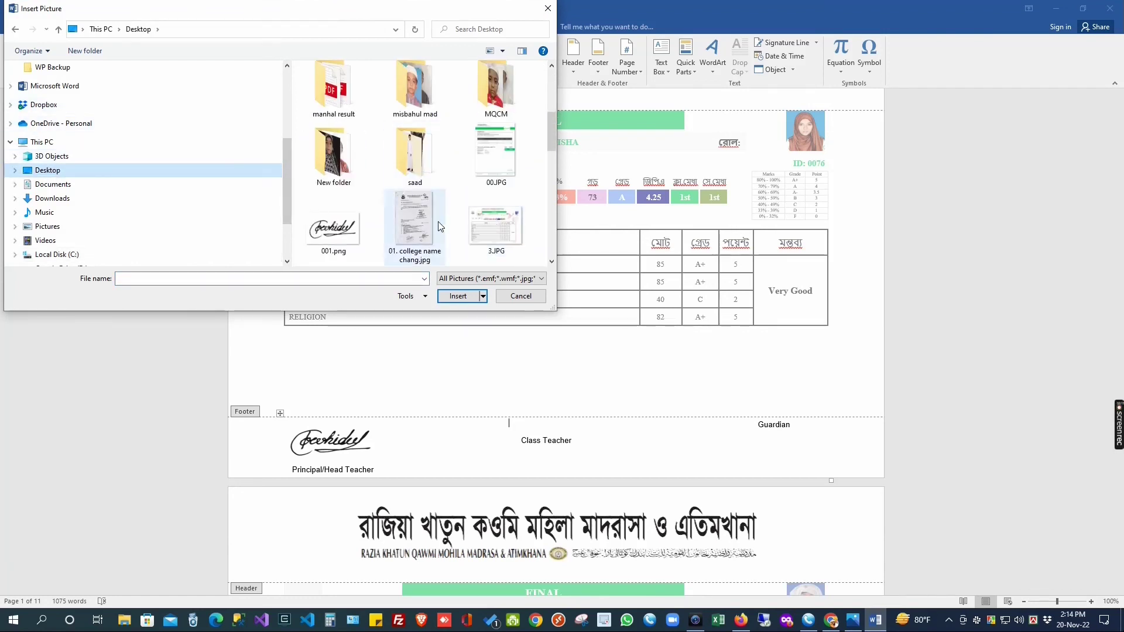
scroll(440, 226, "down", 5)
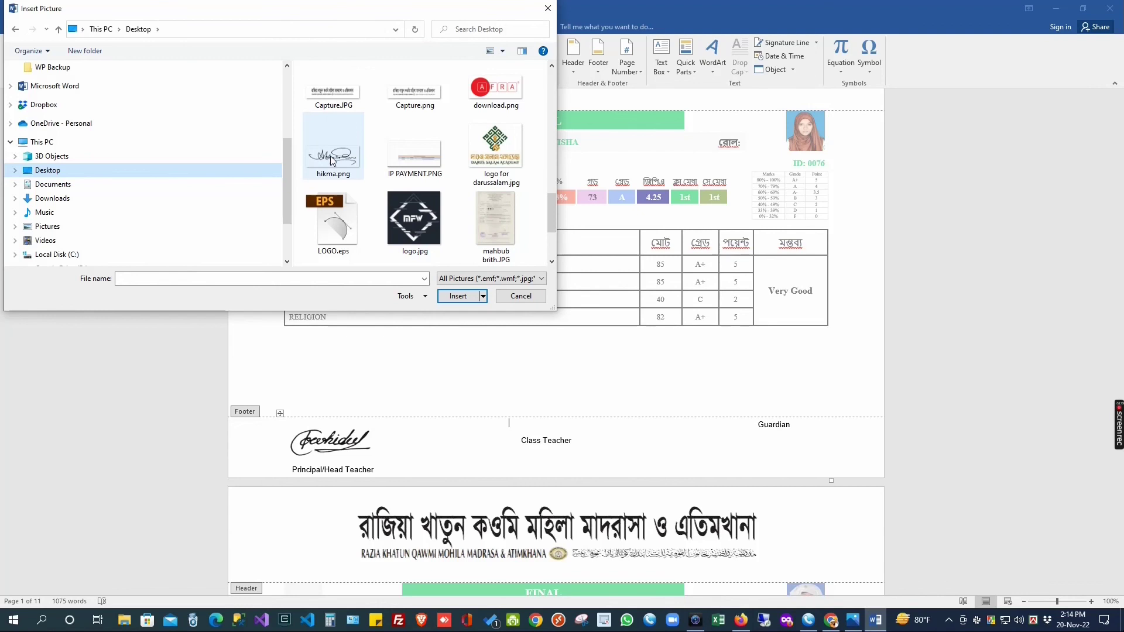
double_click(331, 158)
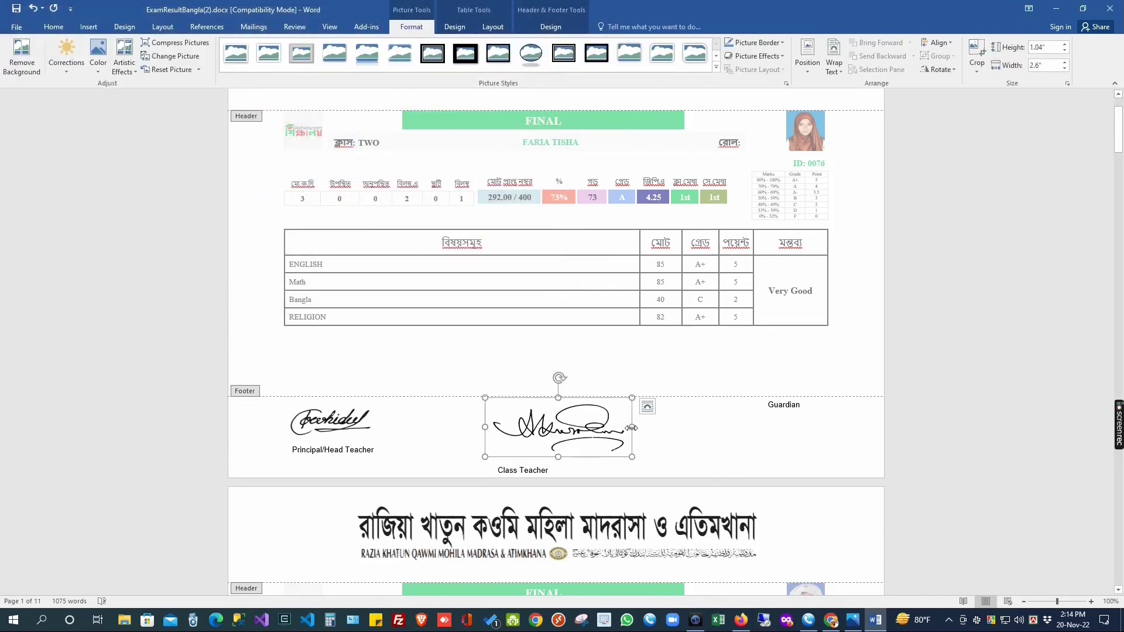
Step: Narrow the hikma signature to 1.82" wide, lower Guardian to match, and exit the footer
left_click_drag(631, 427, 554, 431)
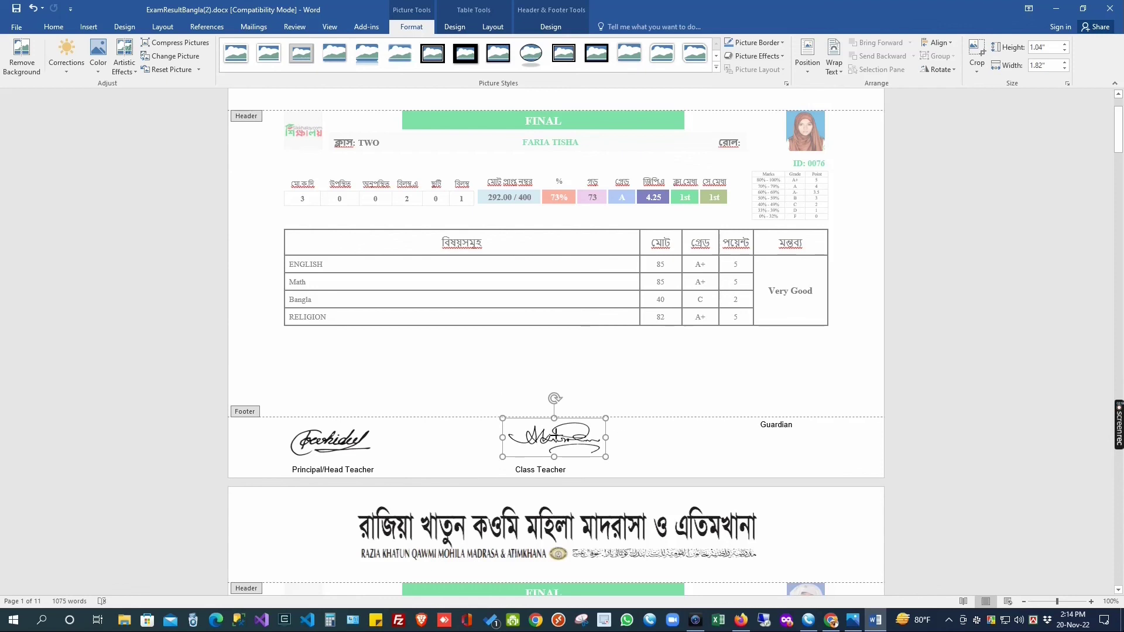
left_click(750, 423)
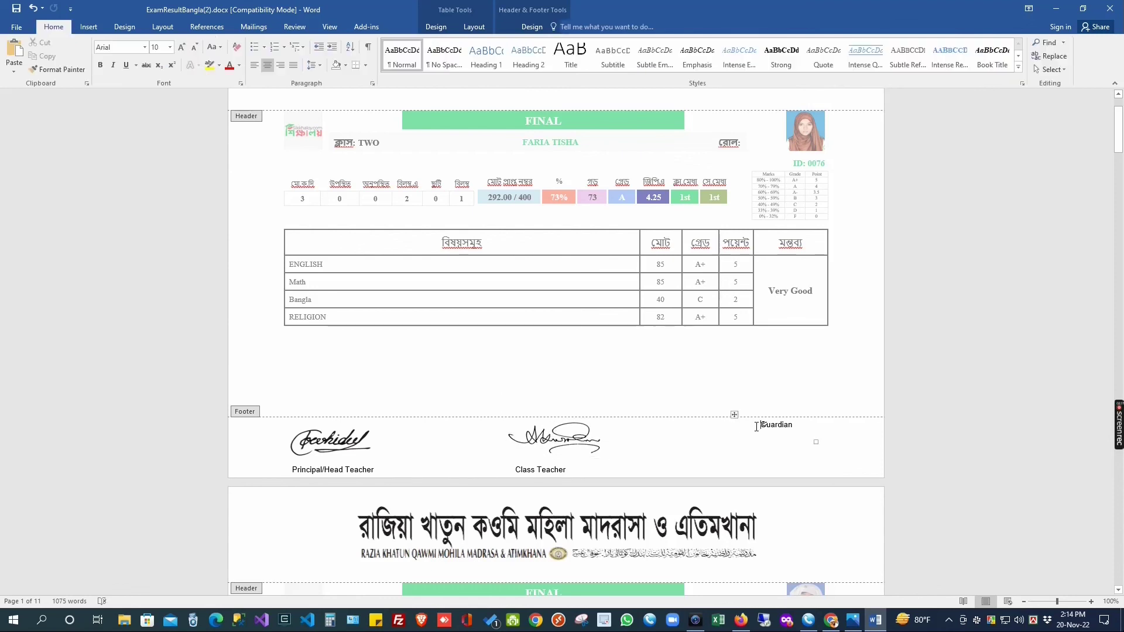
left_click(768, 443)
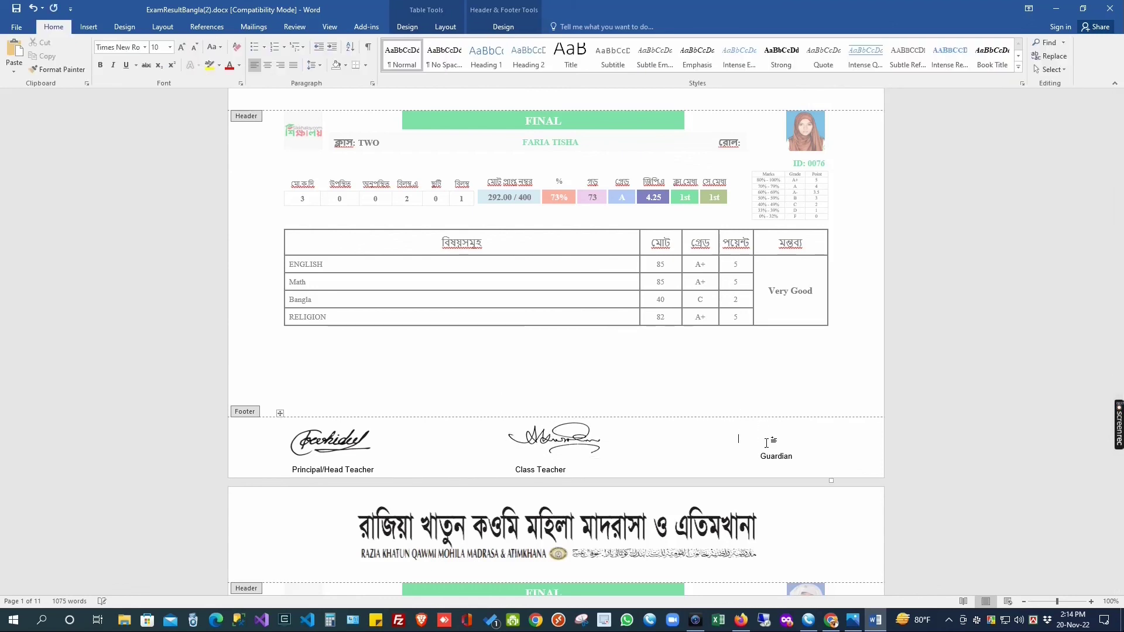
key("Return")
key("BackSpace")
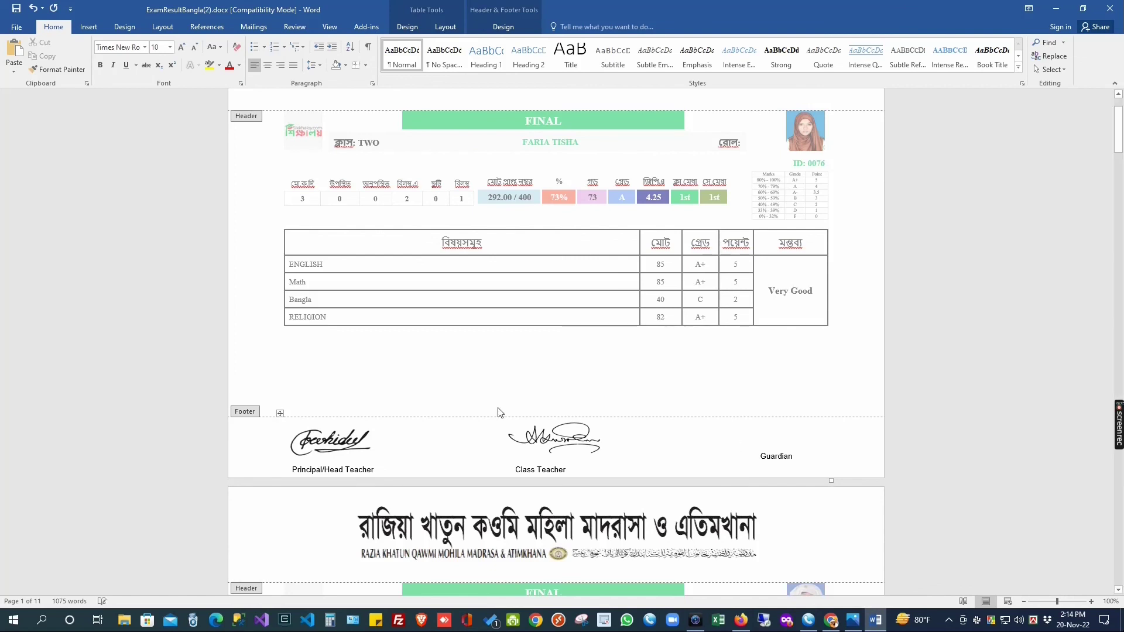
double_click(427, 385)
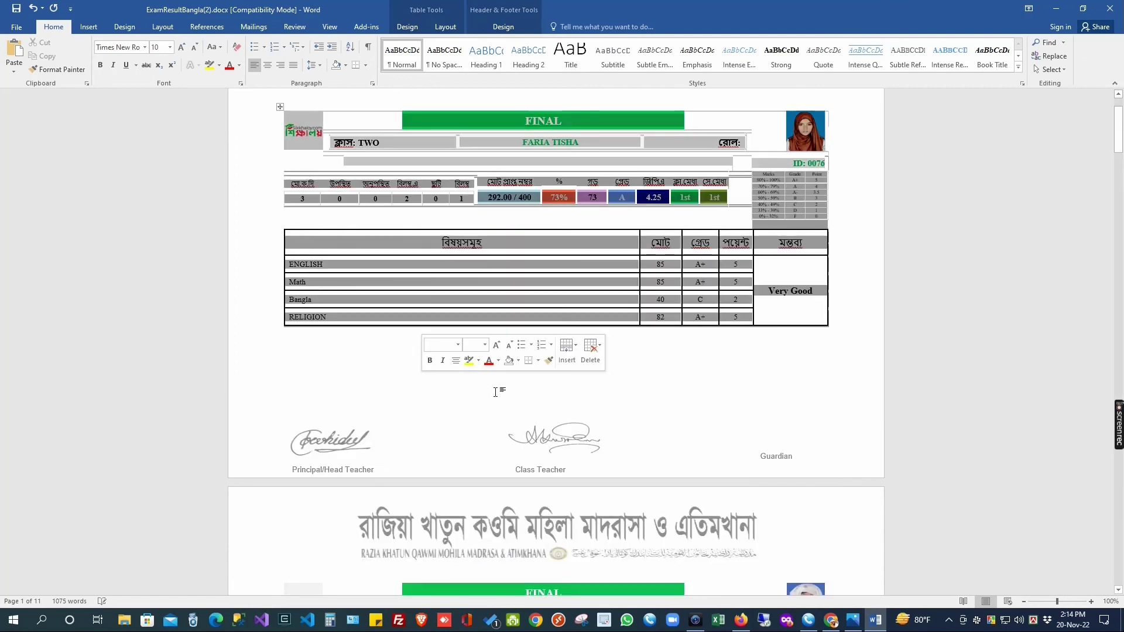
scroll(494, 396, "down", 2)
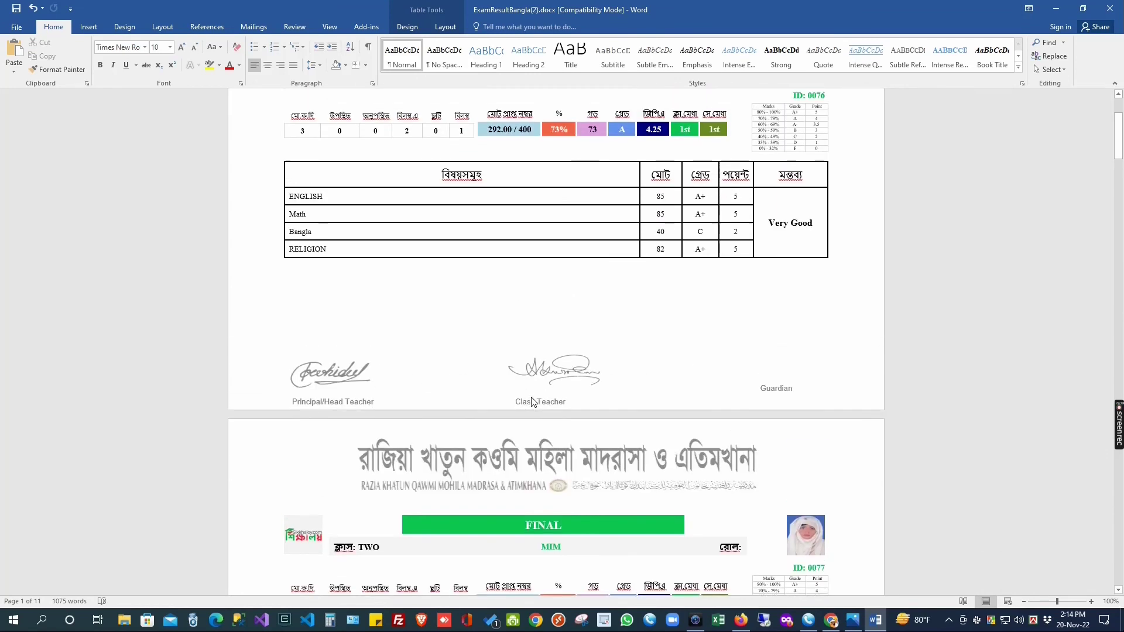
scroll(526, 402, "up", 1)
Step: Page through the print preview of all 11 signed result cards, then return to Sikkhaloy in Firefox
key("ctrl+p")
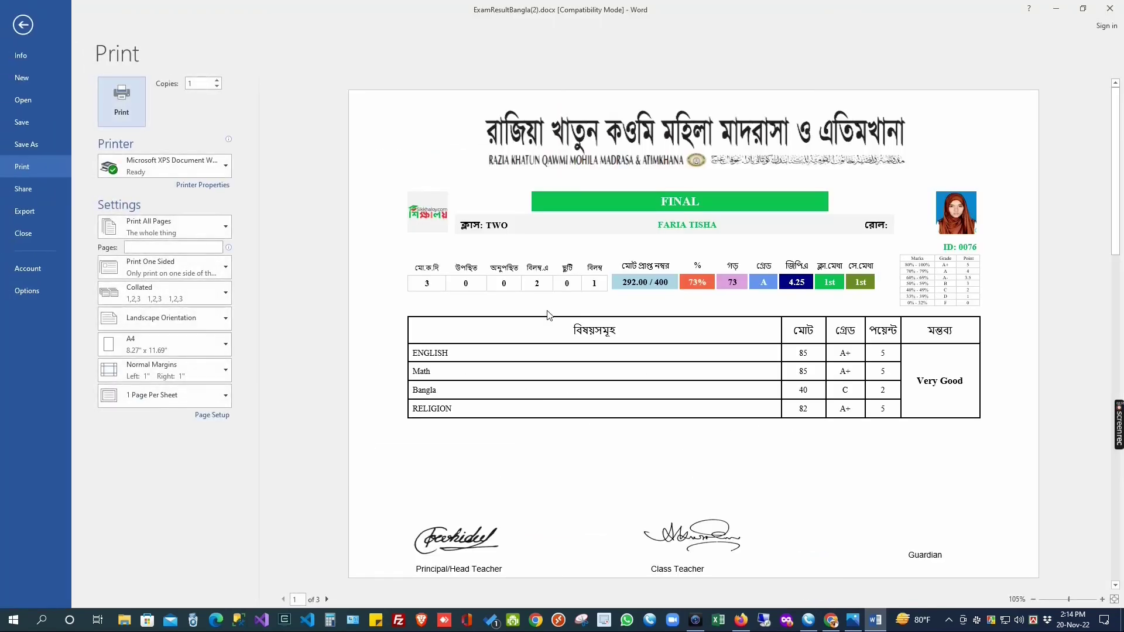
scroll(755, 352, "down", 1)
scroll(755, 352, "down", 9)
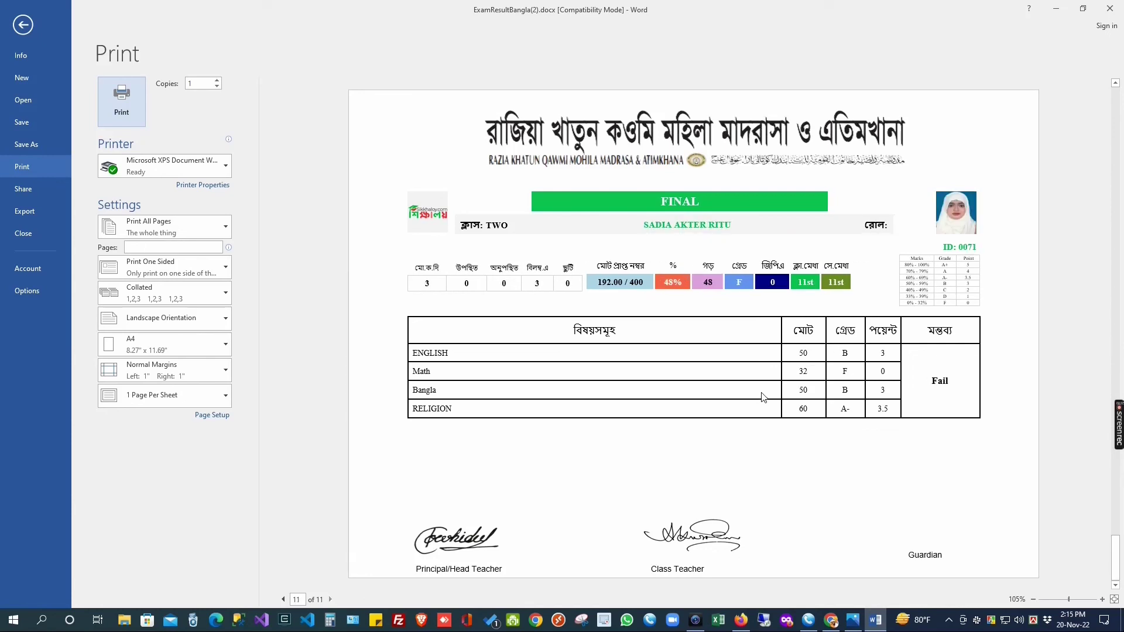
scroll(762, 396, "up", 10)
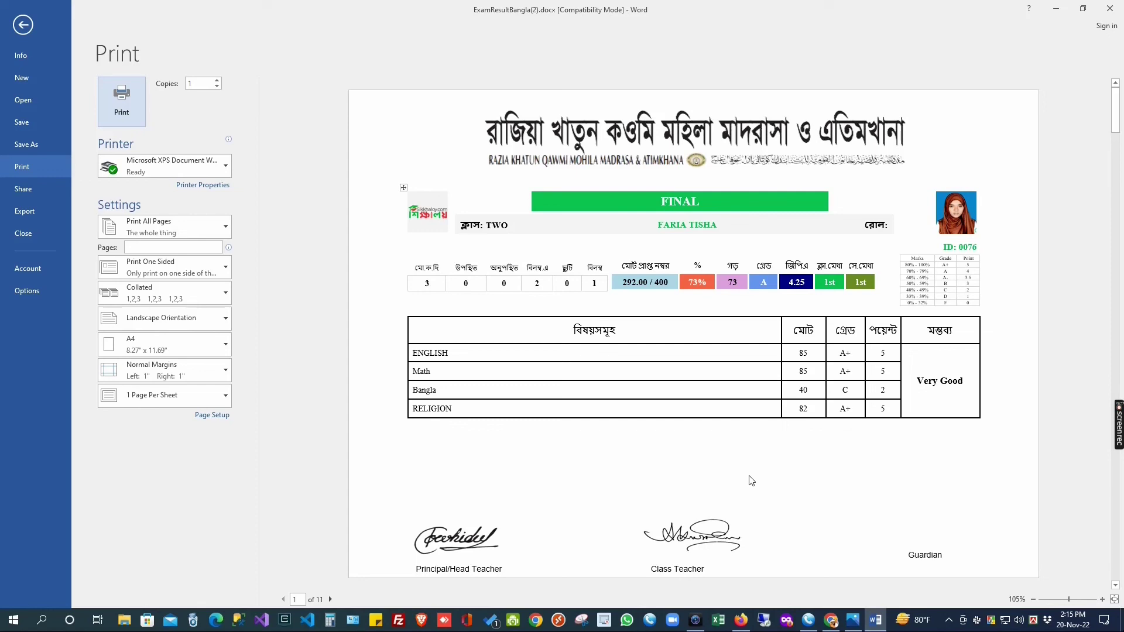
key("Escape")
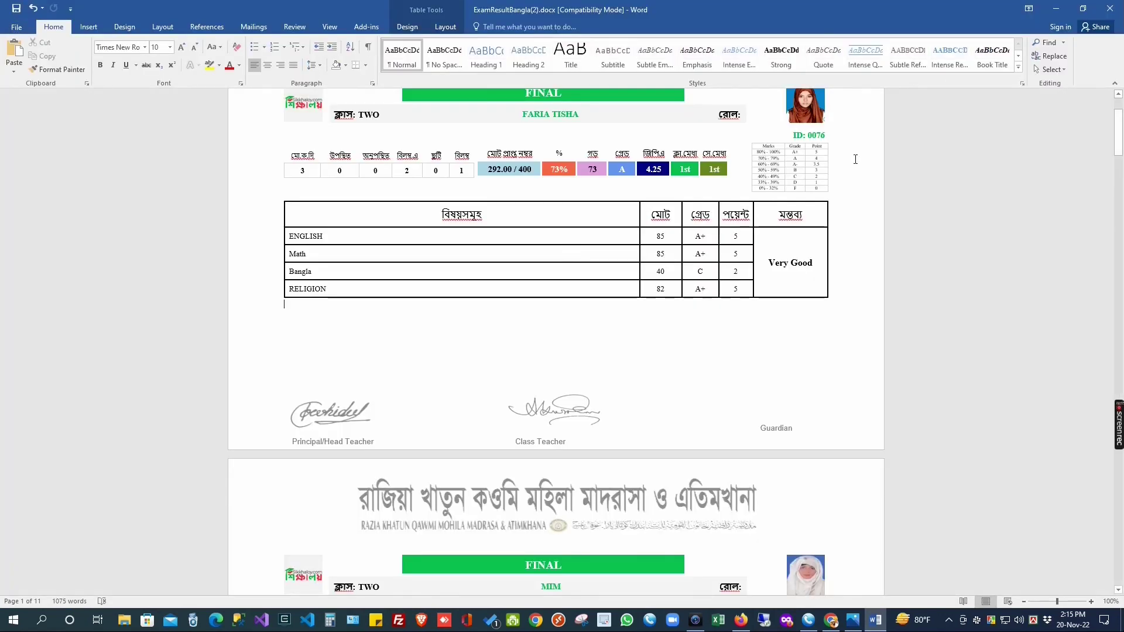
key("alt+Tab")
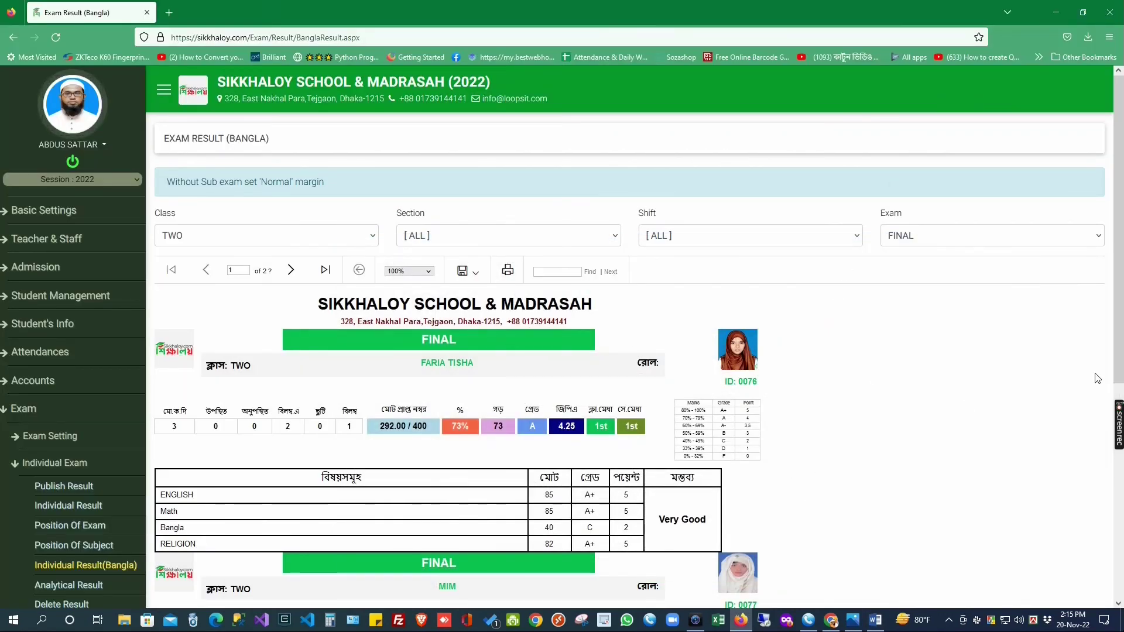